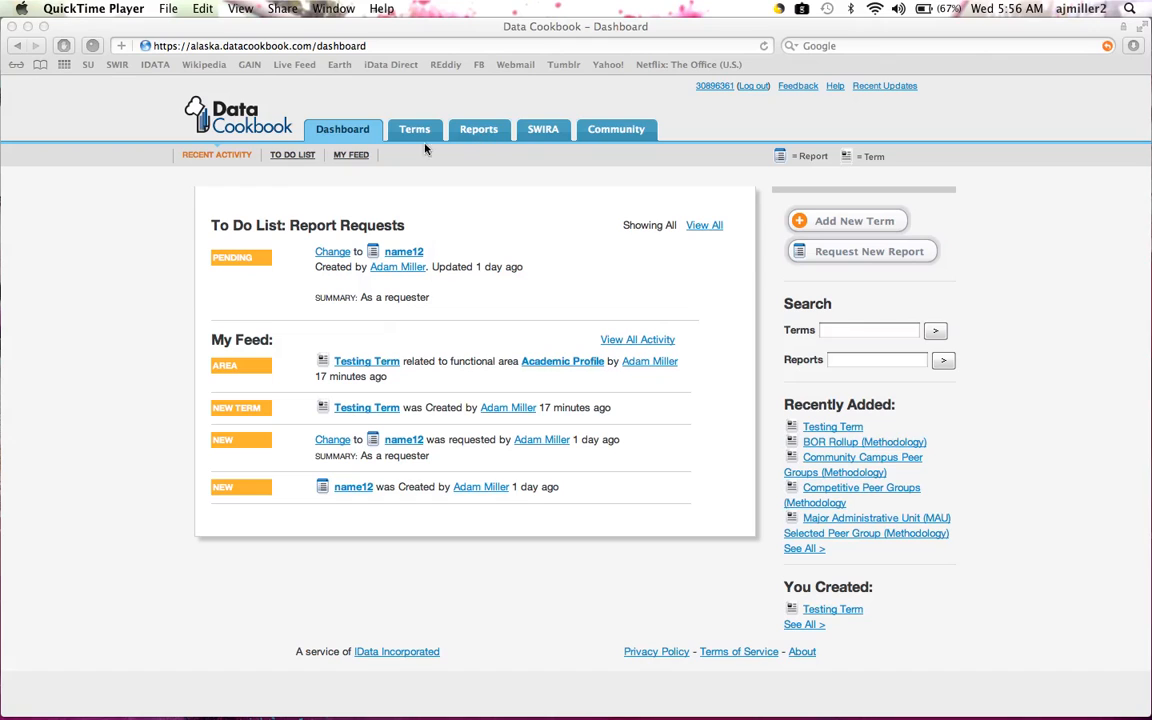
# Step: Start a new report request with the summary "New report name.", Medium priority and a due date of 04/20/2012
pyautogui.click(866, 256)
pyautogui.click(862, 253)
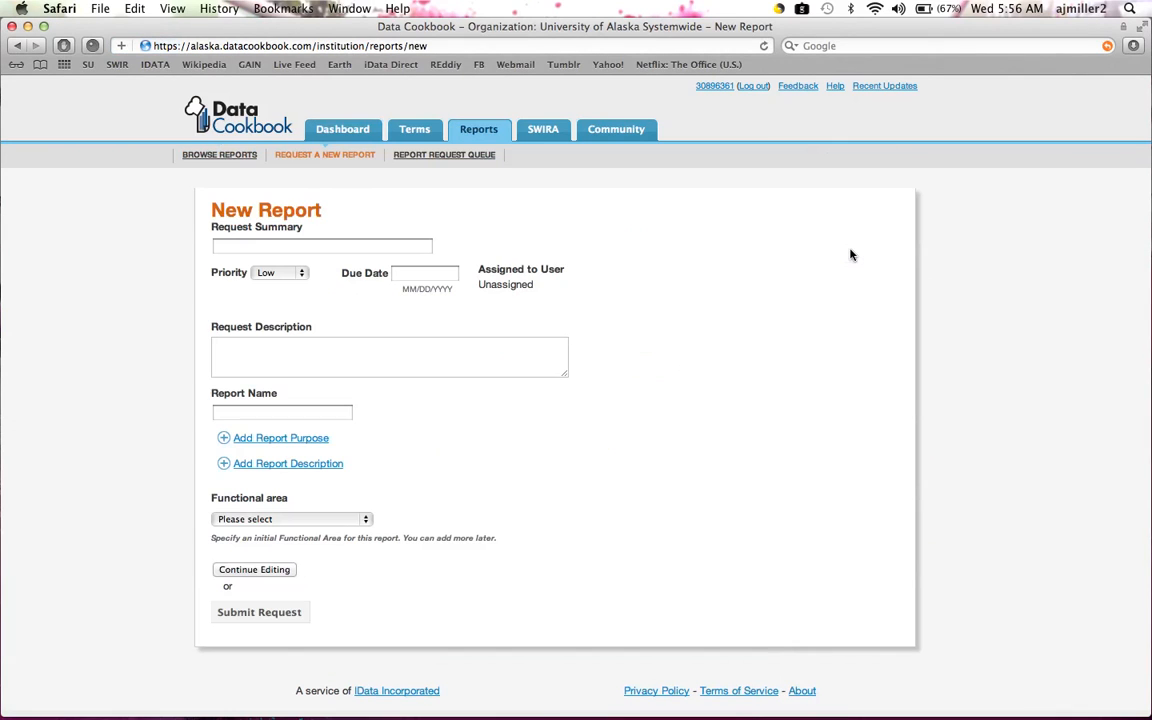
pyautogui.click(317, 245)
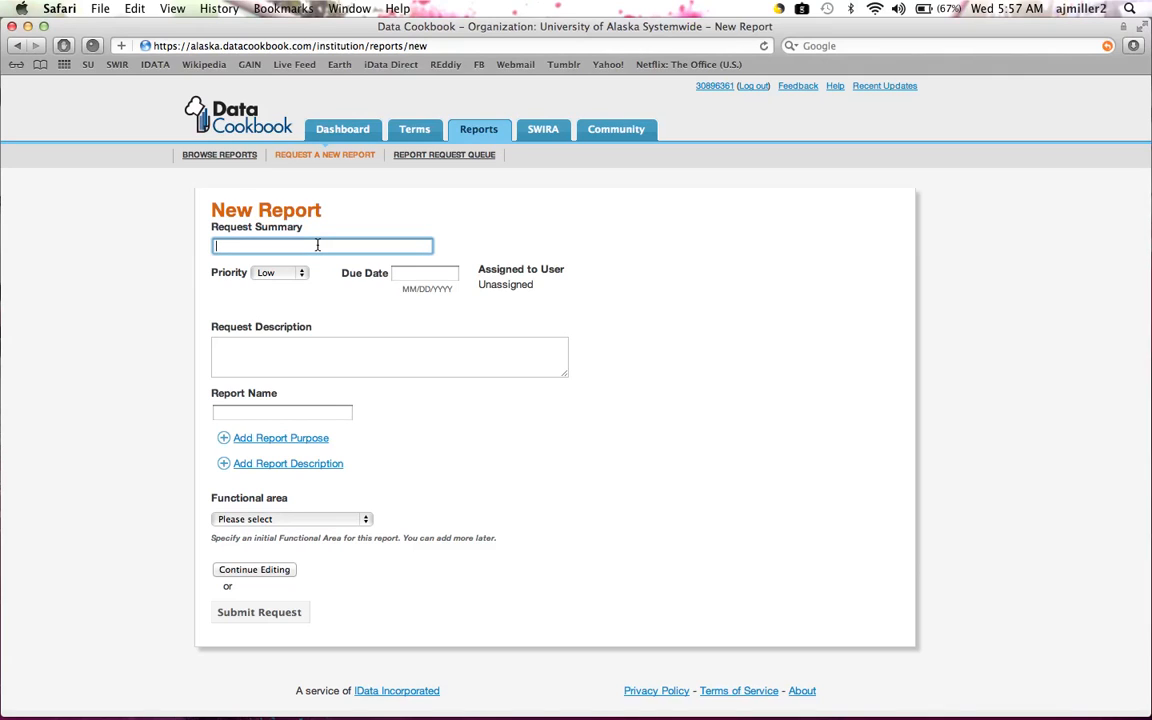
pyautogui.write('New report name.')
pyautogui.click(278, 272)
pyautogui.click(265, 283)
pyautogui.click(407, 277)
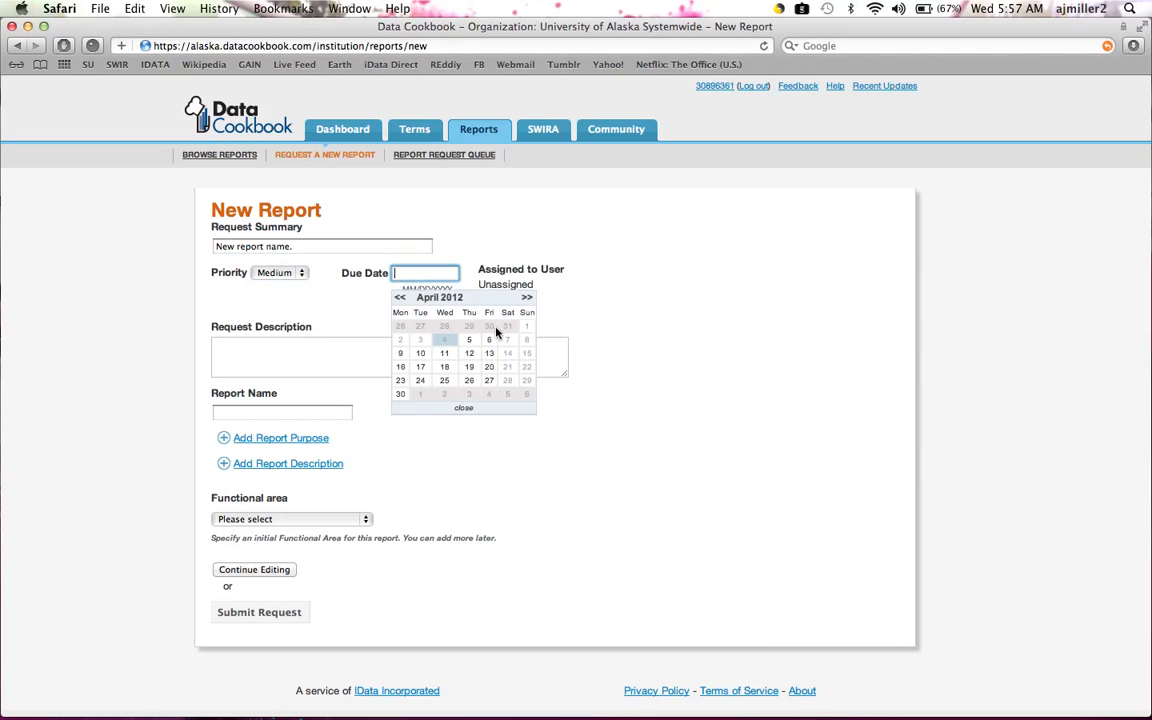
pyautogui.click(488, 364)
# Step: Enter the request description "To show a full report." and the report name "Full report."
pyautogui.click(407, 346)
pyautogui.write('To')
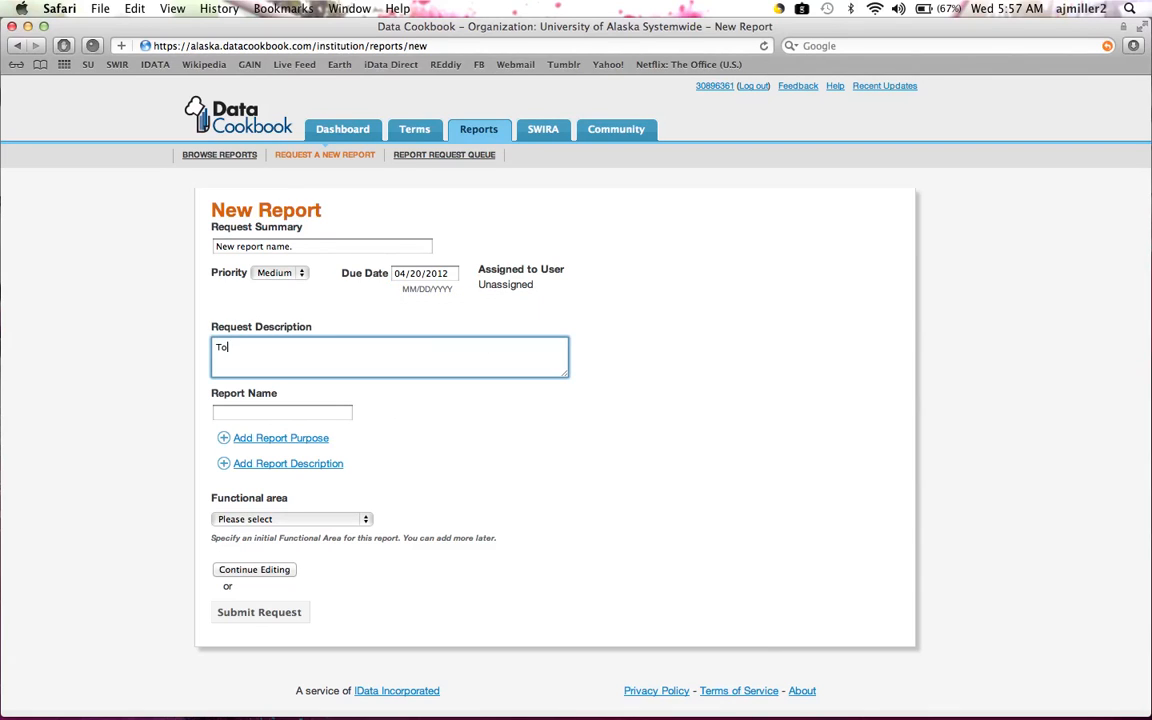
pyautogui.write(' show a full report.')
pyautogui.press('Tab')
pyautogui.write('Full report.')
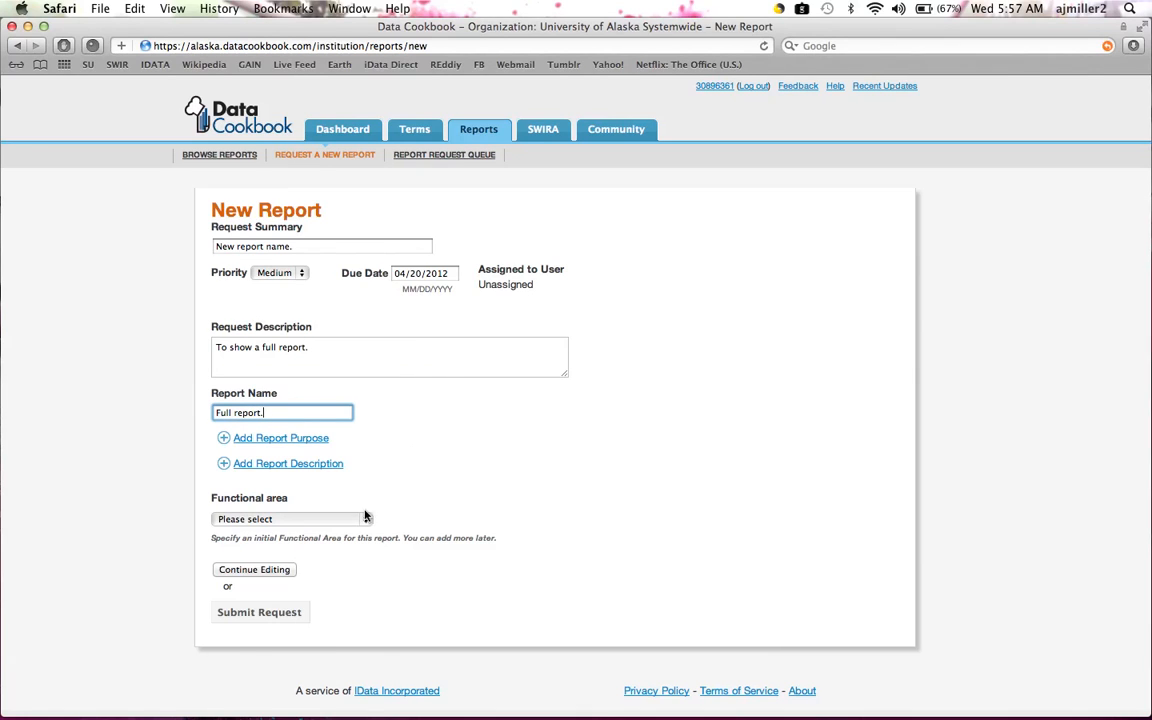
# Step: Set the report's functional area to Methodology and create the report by continuing to its detailed editing
pyautogui.click(325, 519)
pyautogui.click(316, 610)
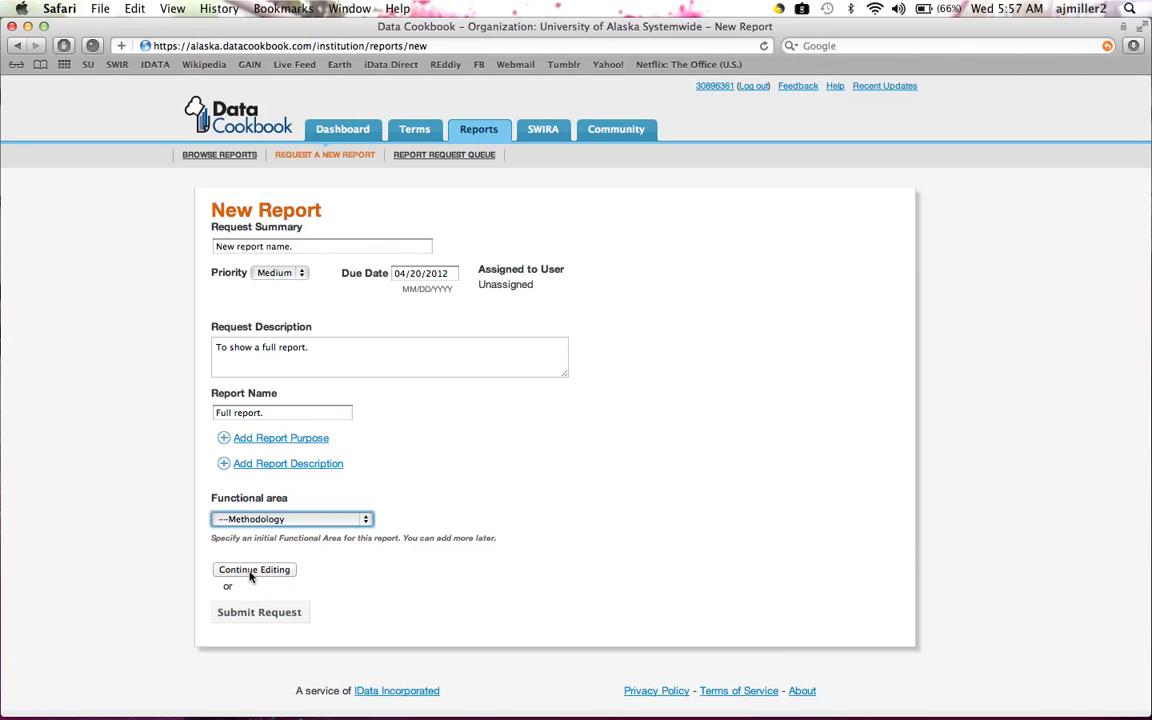
pyautogui.click(250, 576)
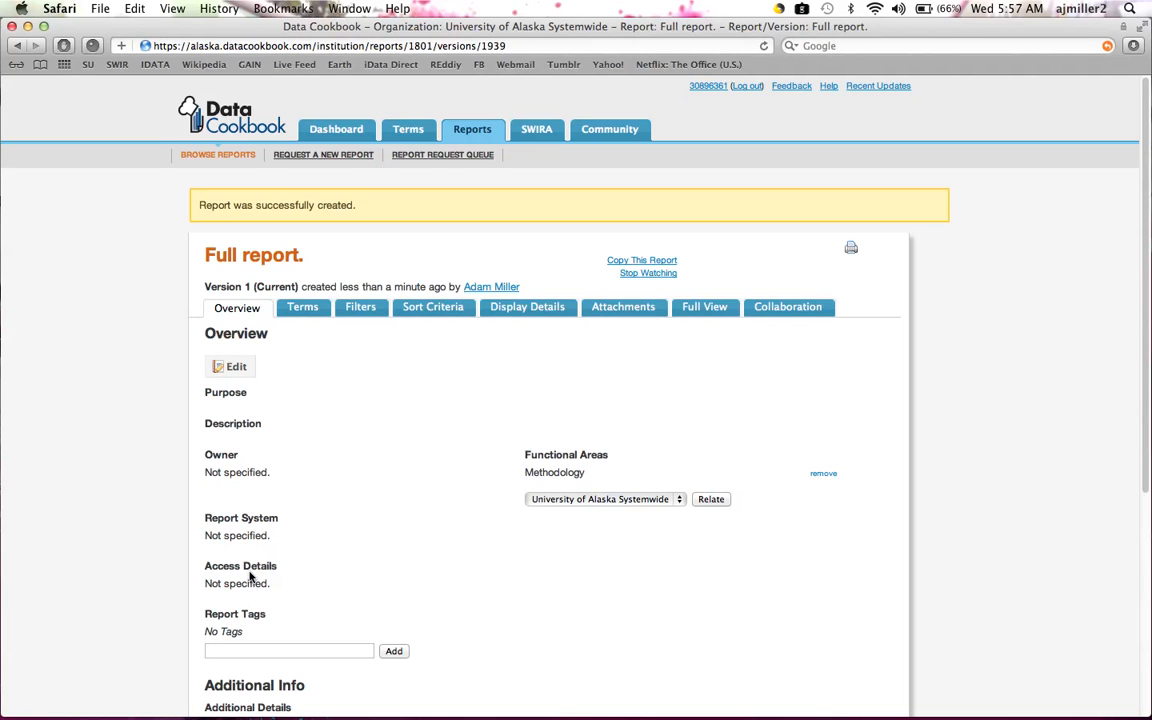
# Step: Go to the report's terms and choose Fall Enrollment as the associated term name
pyautogui.scroll(-1, 257, 514)
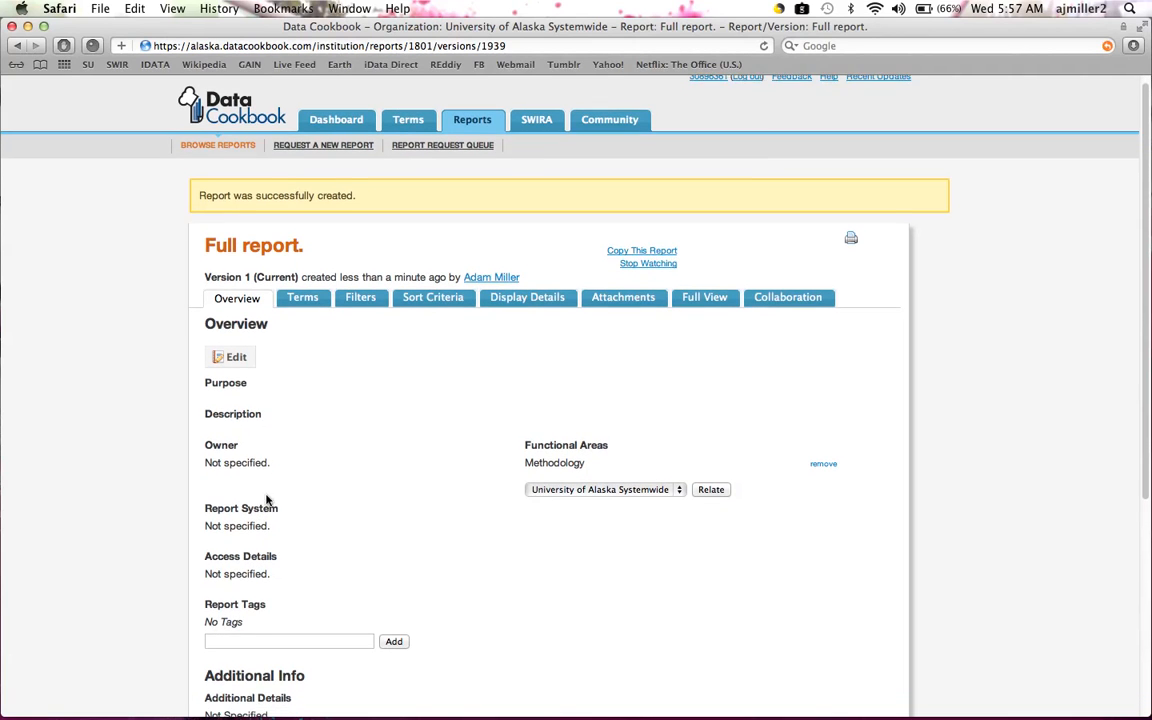
pyautogui.scroll(-1, 242, 232)
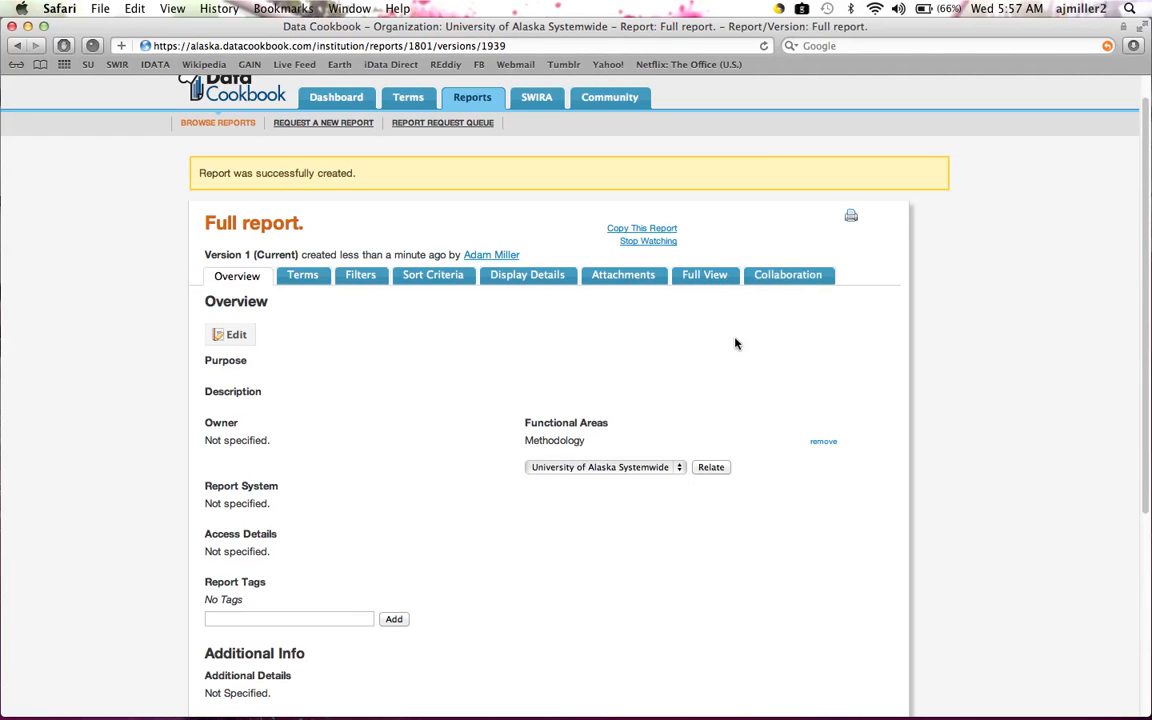
pyautogui.scroll(-3, 625, 337)
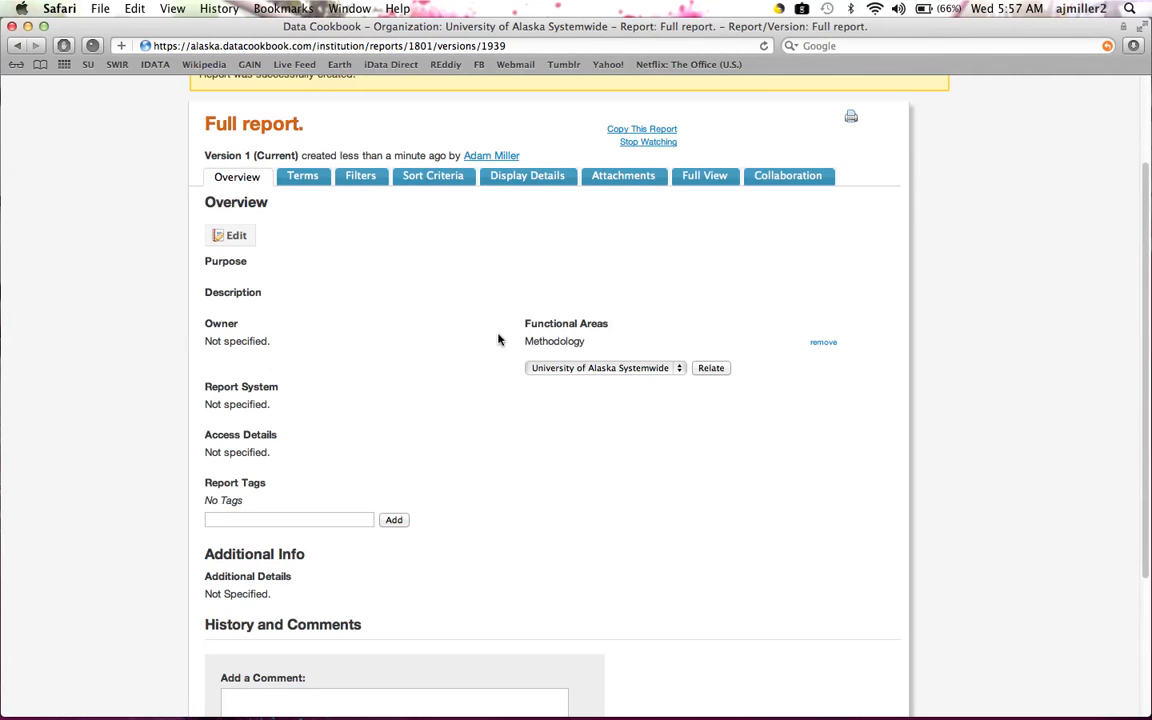
pyautogui.click(314, 179)
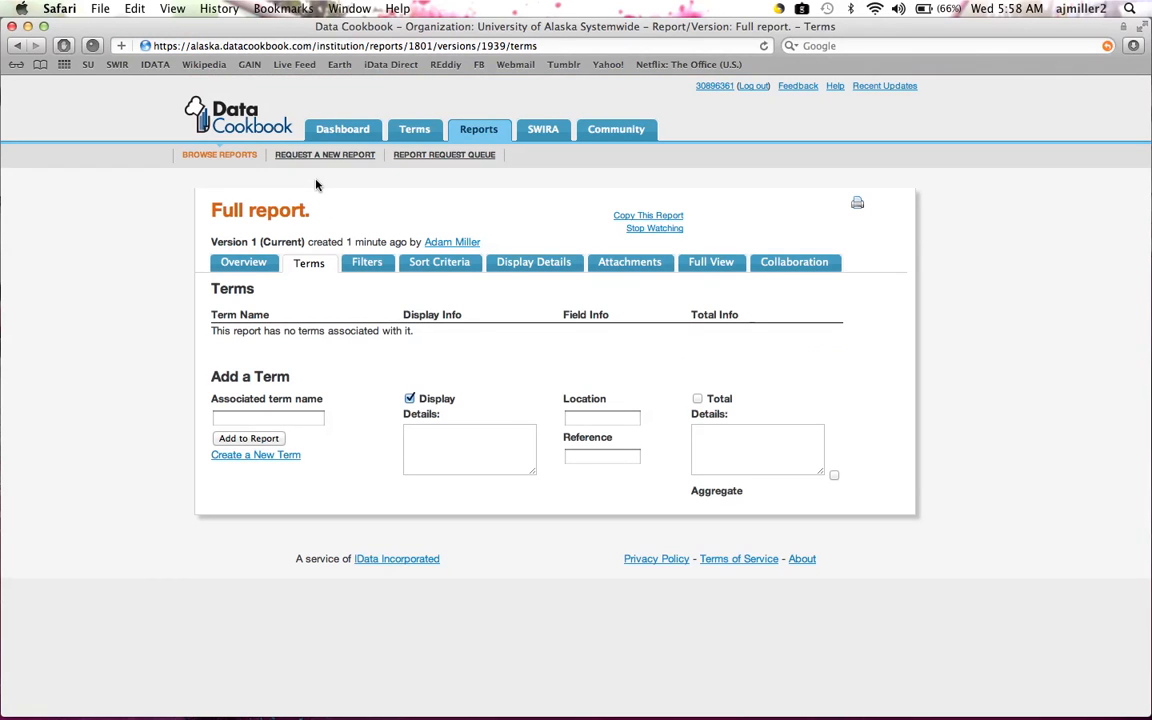
pyautogui.click(272, 416)
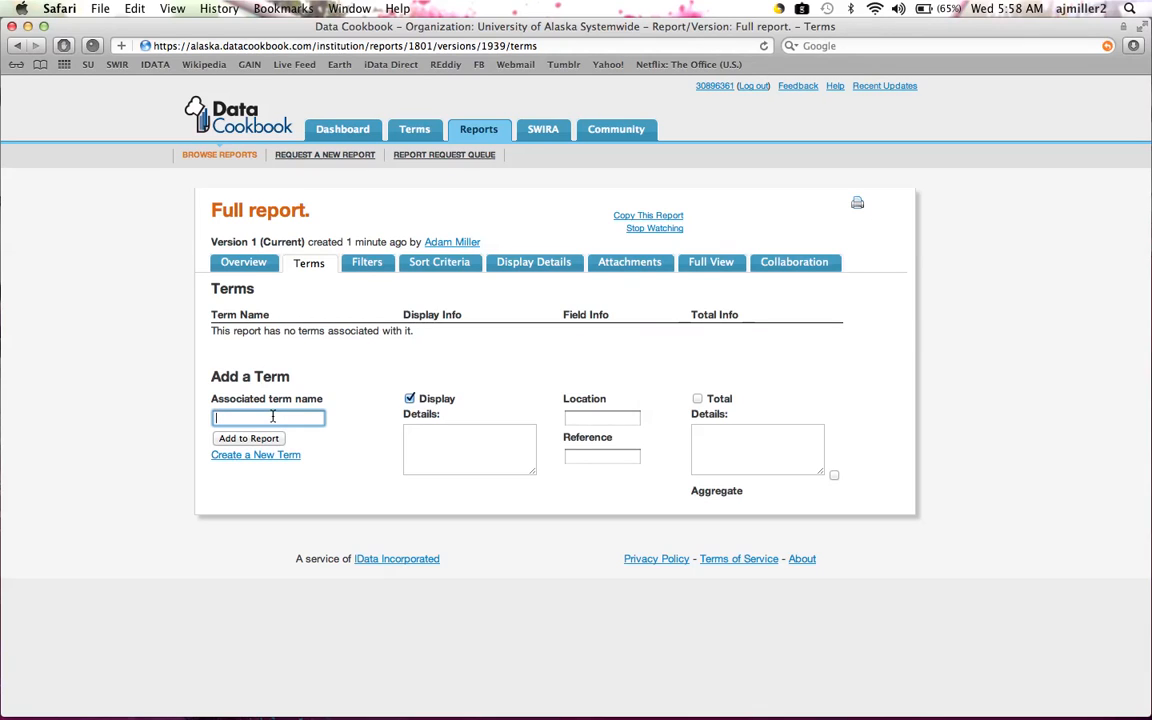
pyautogui.write('Fall')
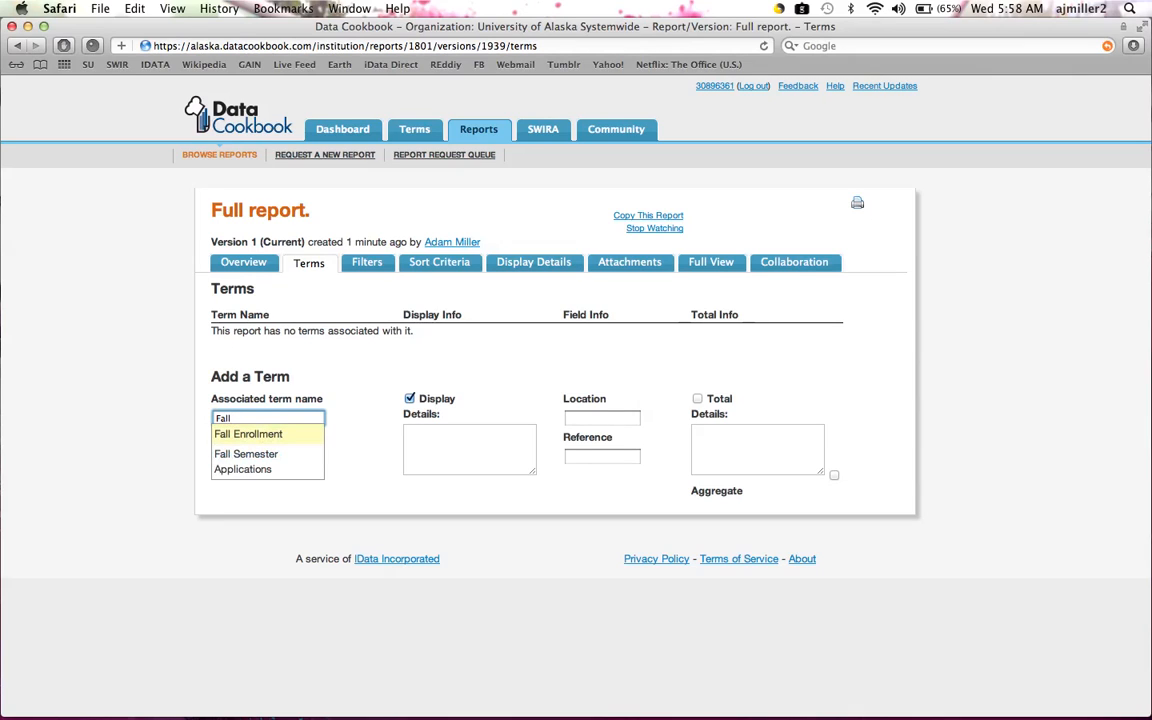
pyautogui.click(266, 435)
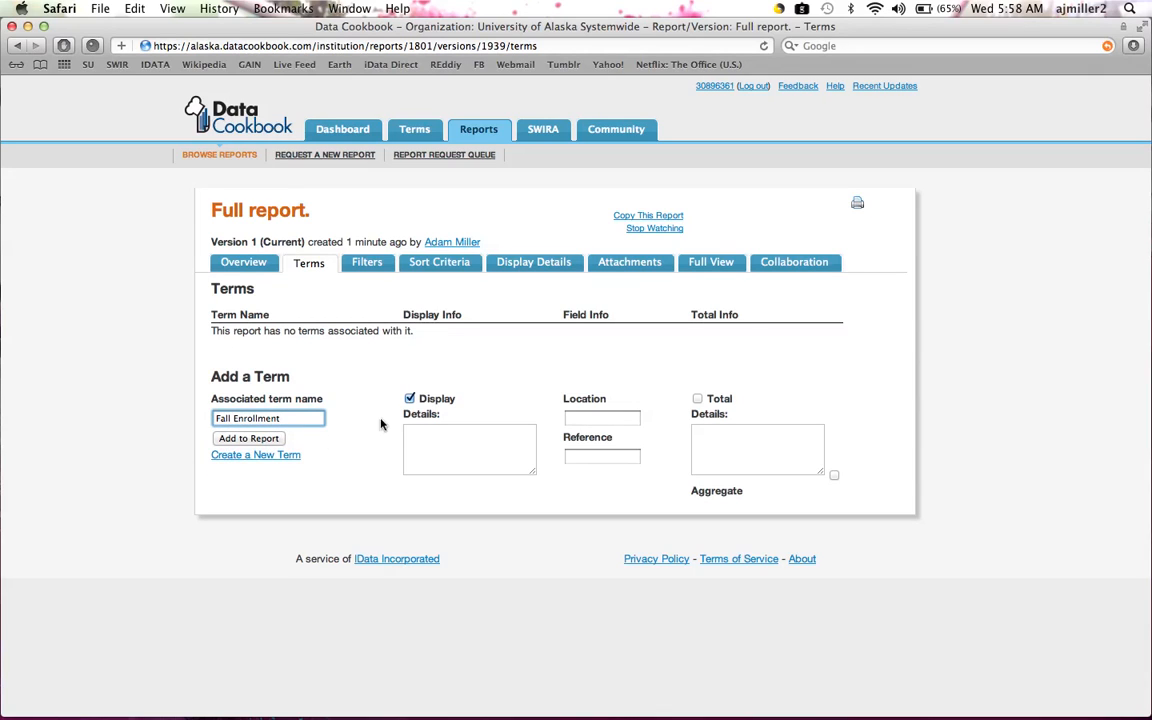
# Step: Enter the display details "The report will use IPEDS data of fall enrollment." and add the Fall Enrollment term to the report
pyautogui.click(436, 437)
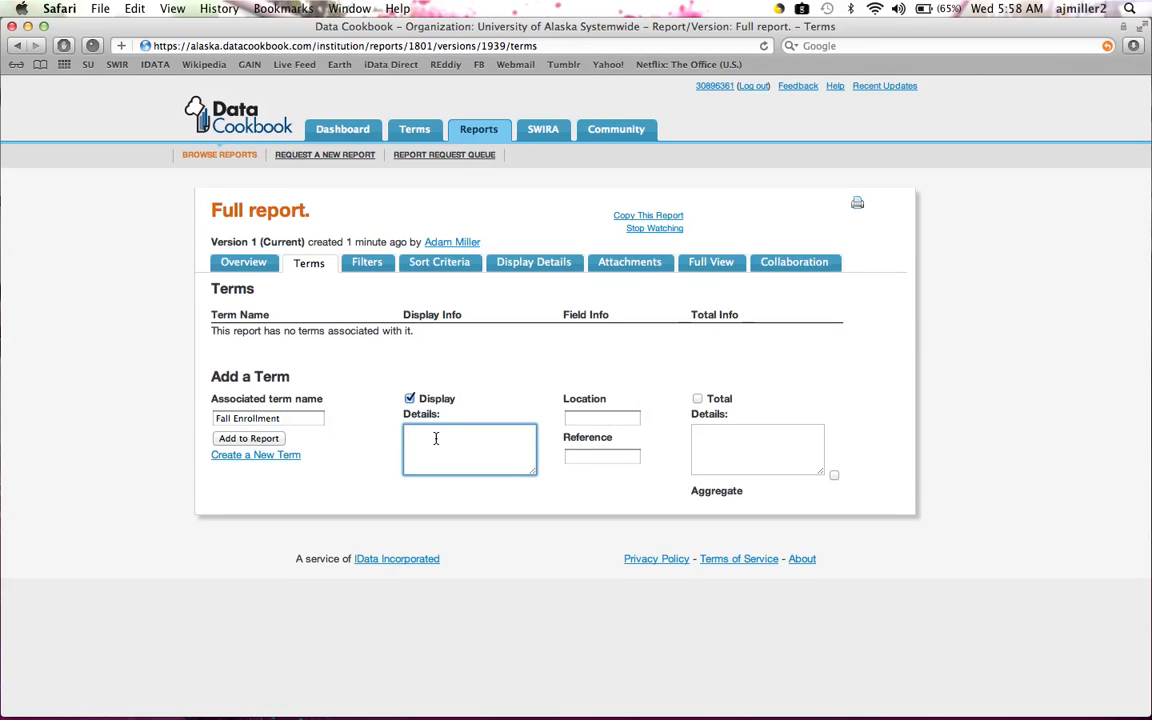
pyautogui.write('The report will use l')
pyautogui.write('PEDS')
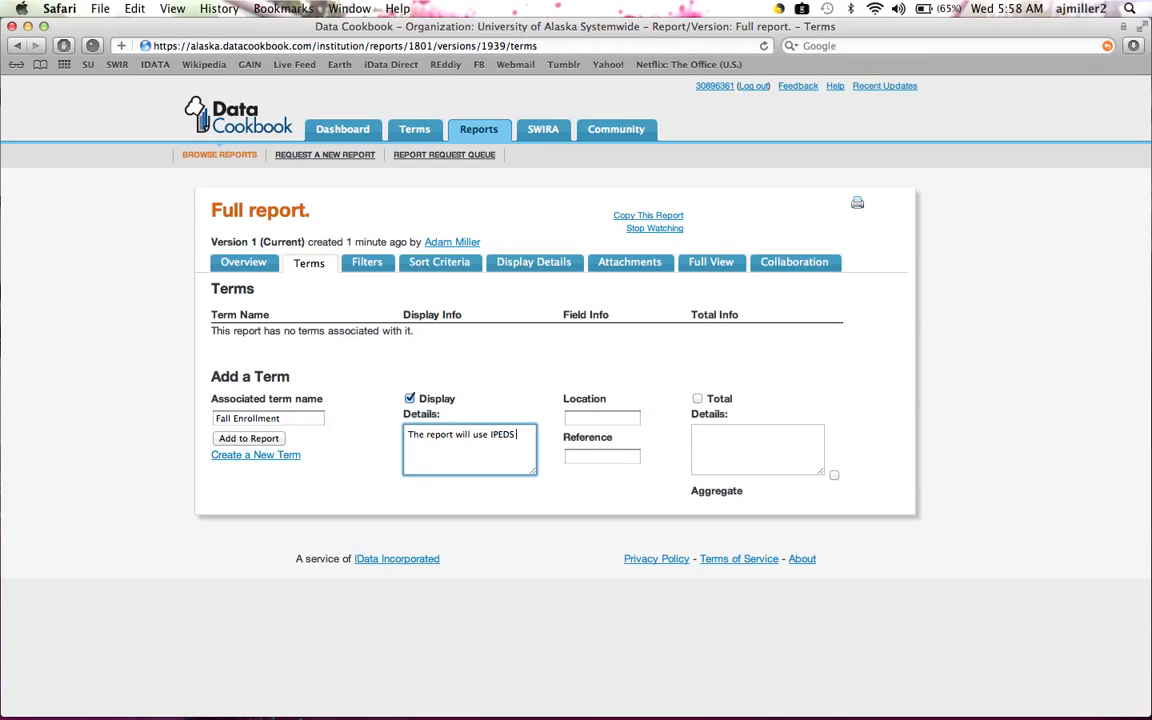
pyautogui.write(' data of fall enrollment.')
pyautogui.click(609, 416)
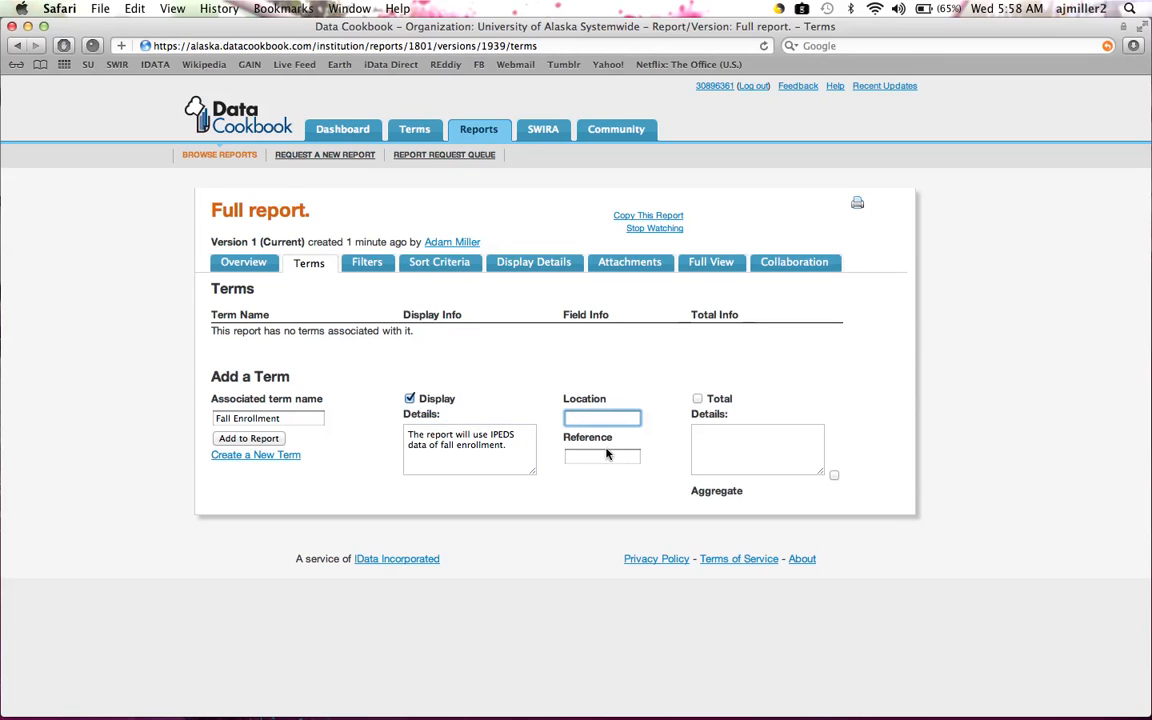
pyautogui.click(605, 455)
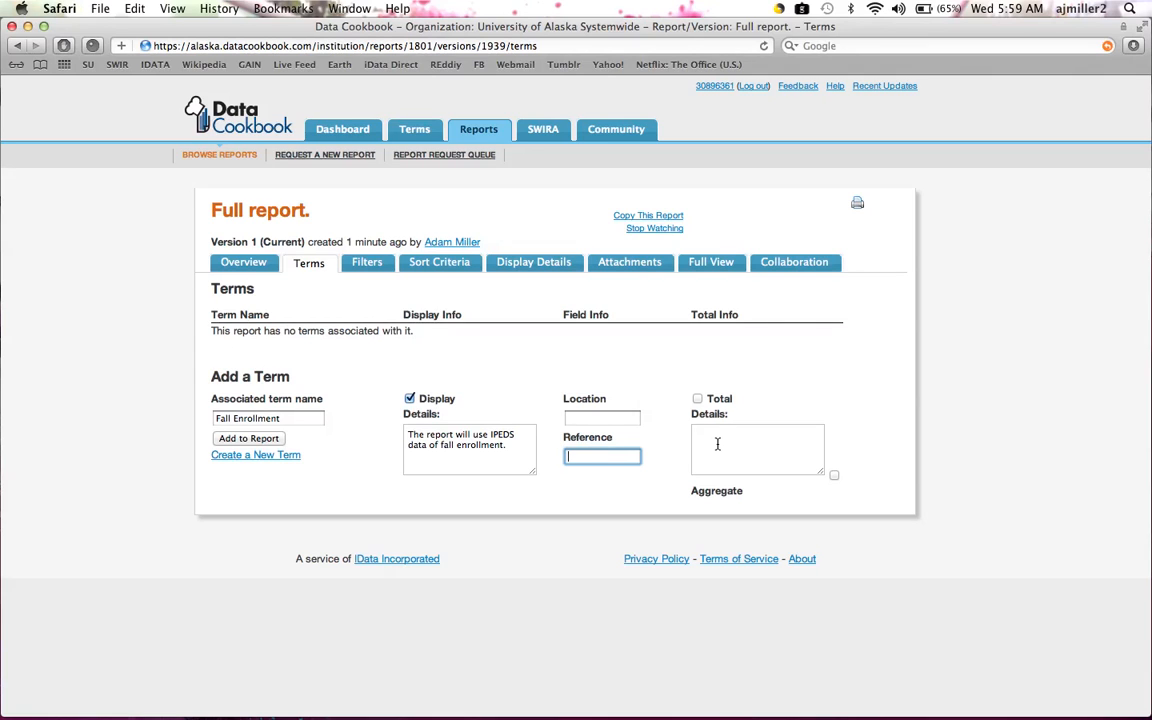
pyautogui.click(263, 442)
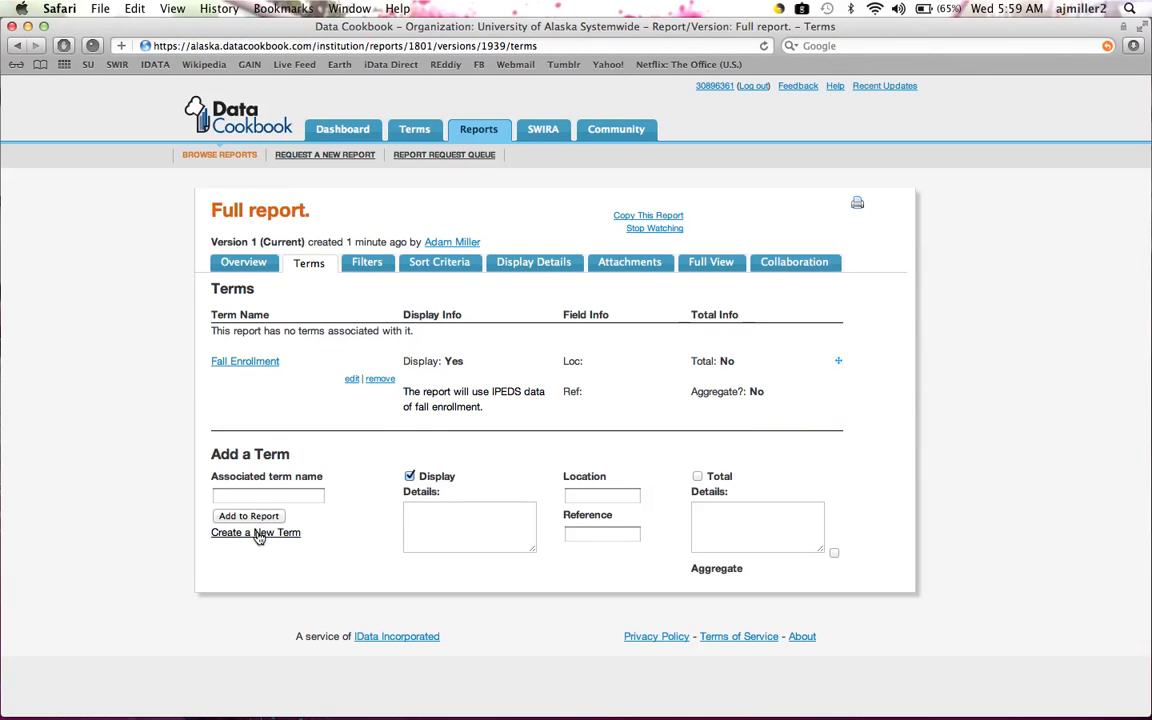
pyautogui.click(257, 496)
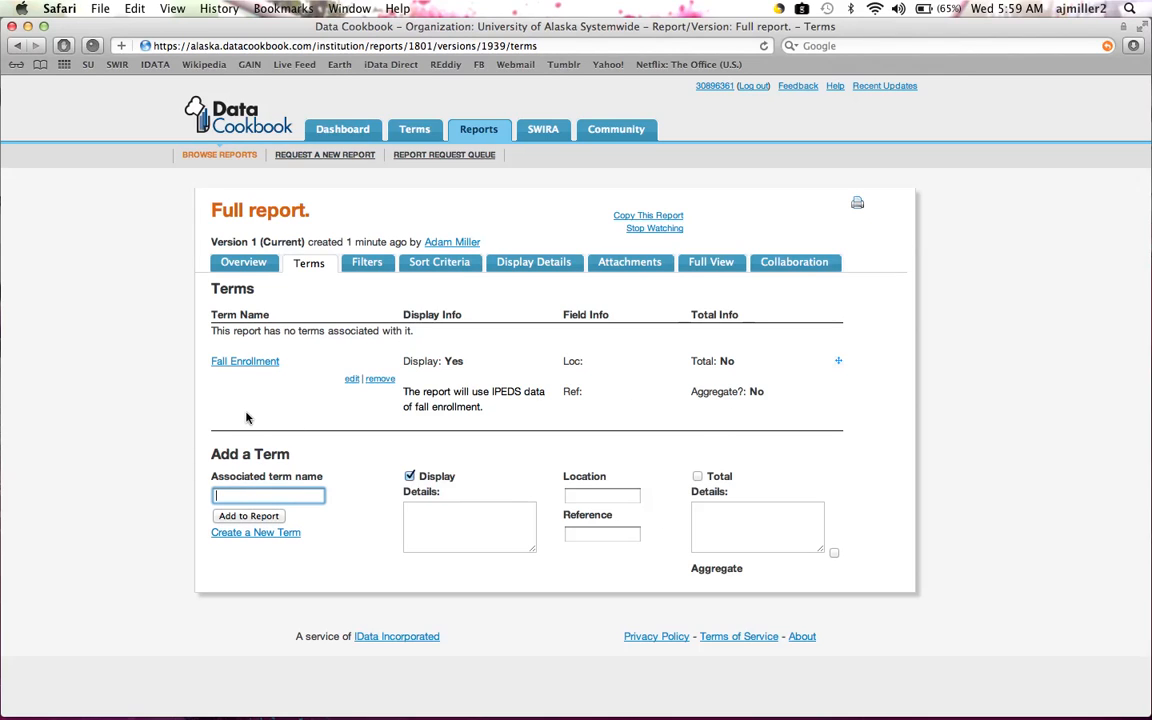
# Step: Add a Class Standing filter to the report
pyautogui.click(362, 265)
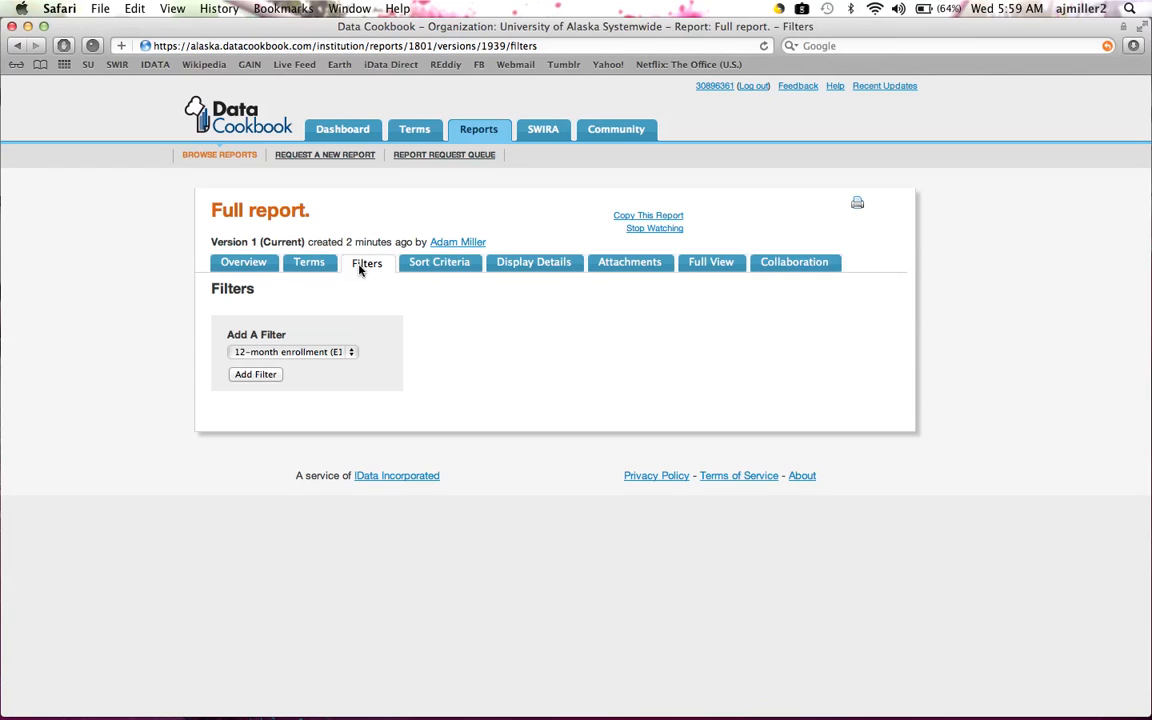
pyautogui.click(353, 354)
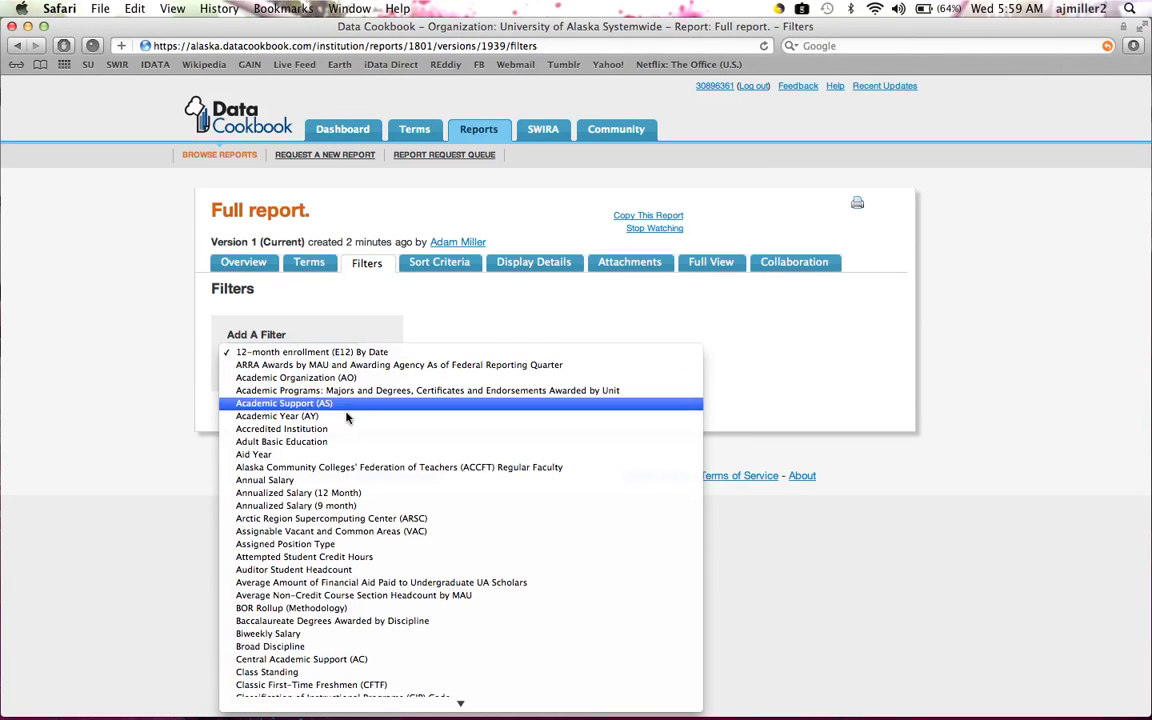
pyautogui.scroll(-2, 354, 470)
pyautogui.scroll(-3, 354, 480)
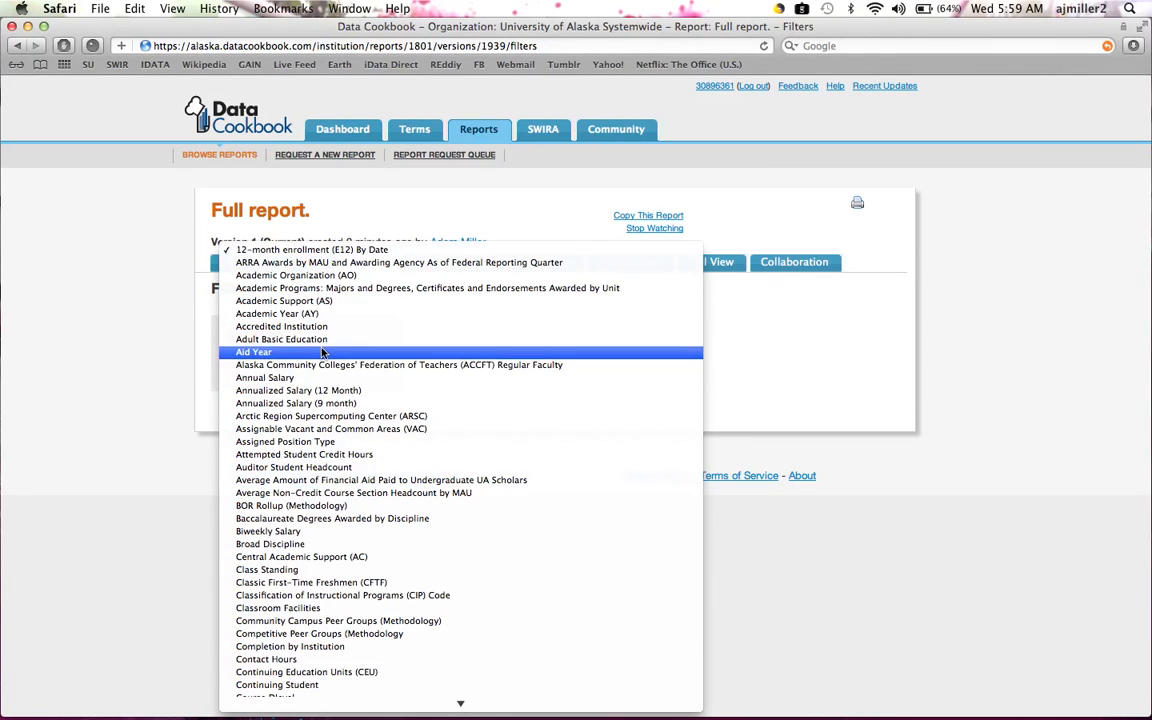
pyautogui.scroll(-3, 315, 360)
pyautogui.scroll(-2, 313, 368)
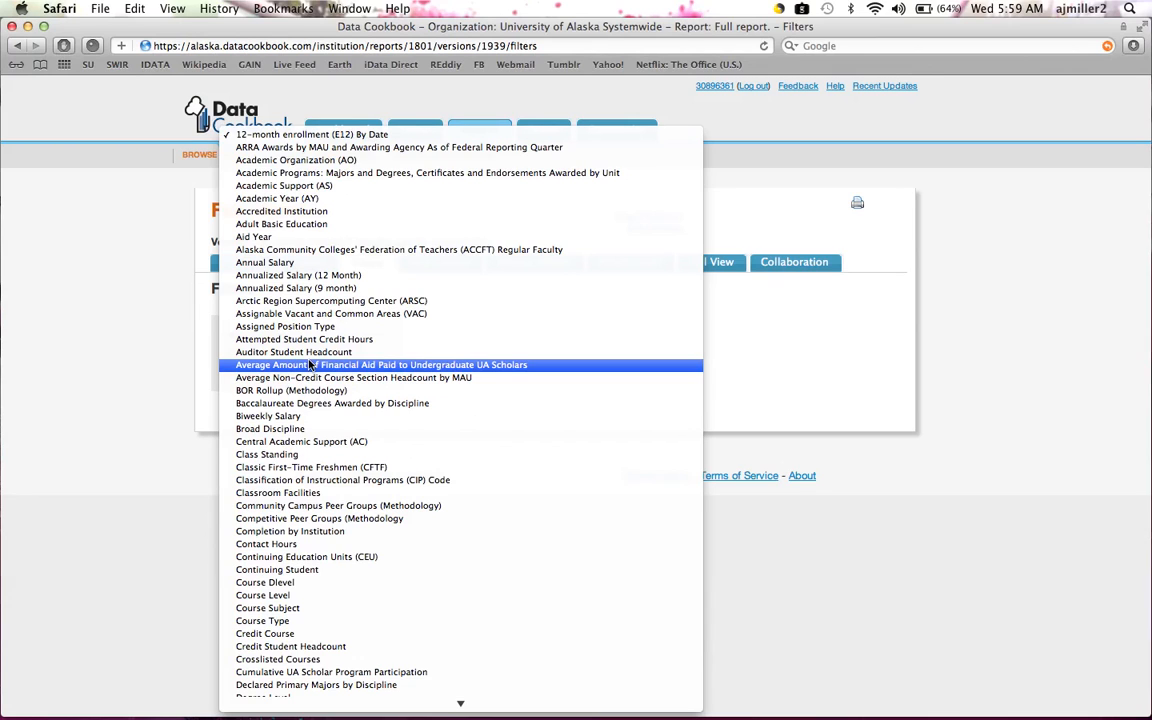
pyautogui.click(293, 455)
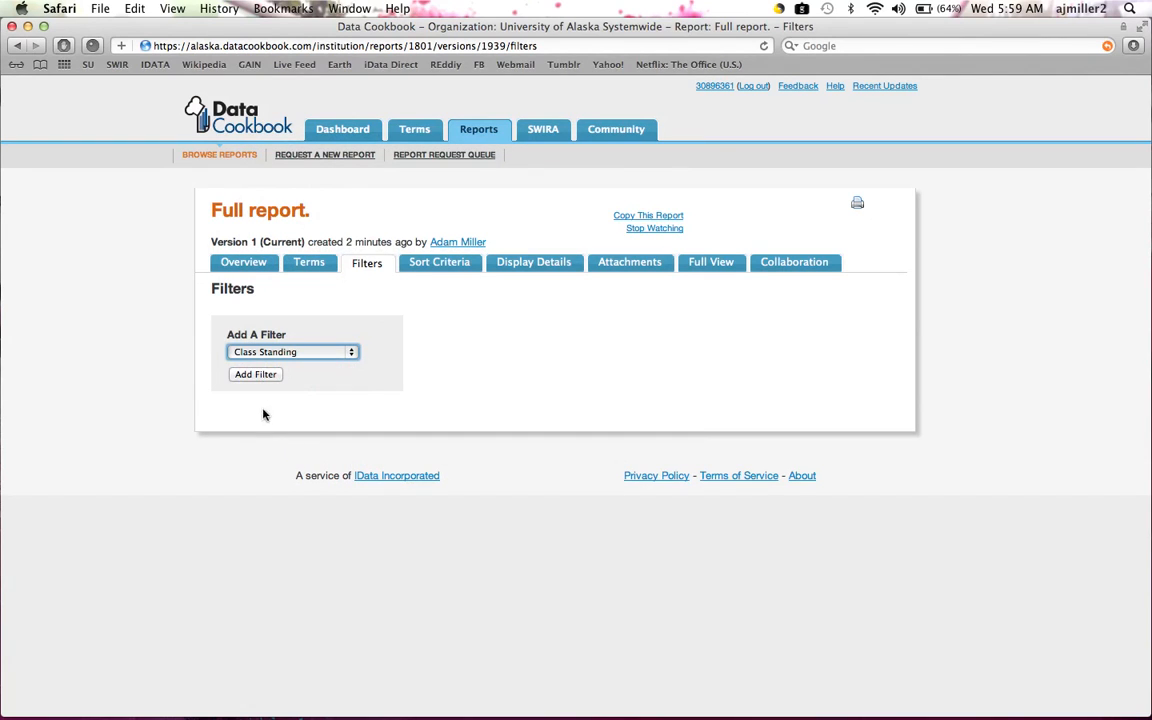
pyautogui.click(256, 374)
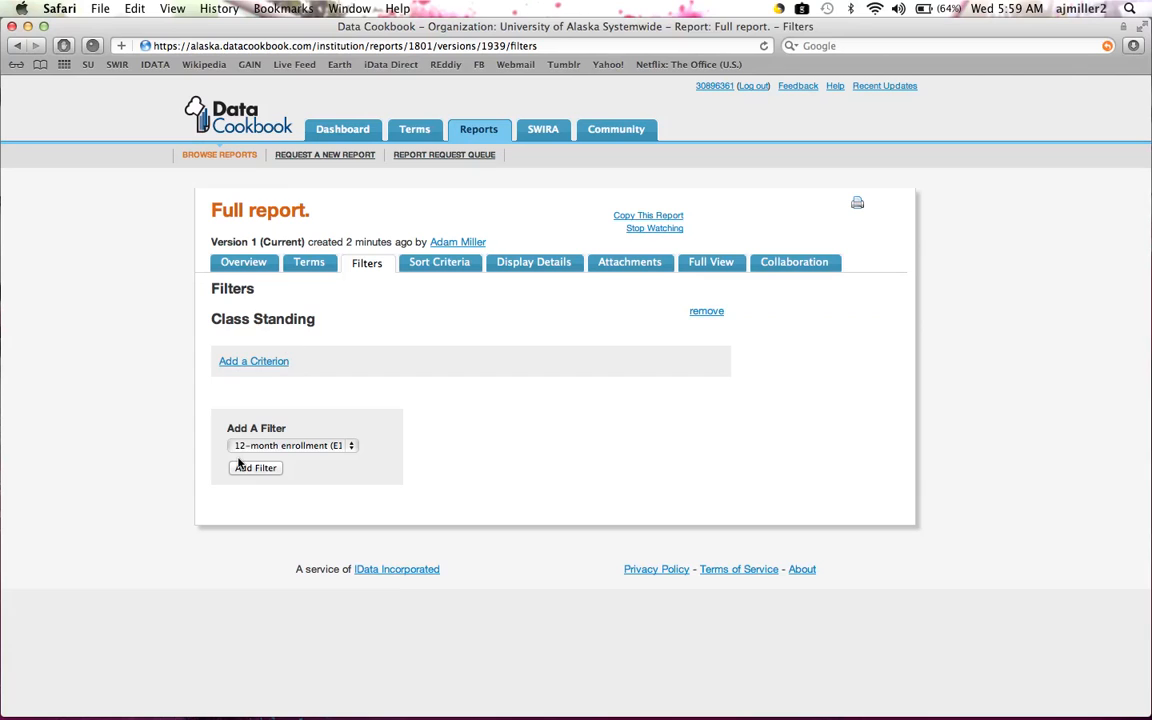
# Step: Open a new criterion for the Class Standing filter and examine its connector, attribute, operator and condition settings
pyautogui.click(253, 364)
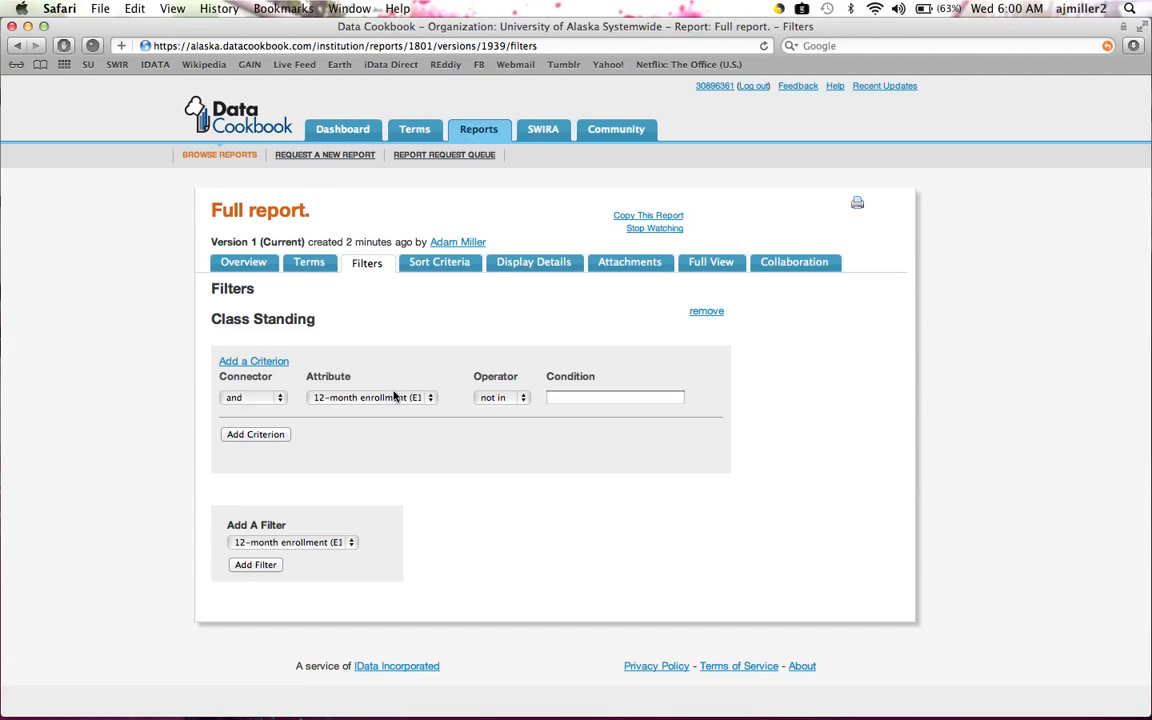
pyautogui.click(280, 398)
pyautogui.click(283, 399)
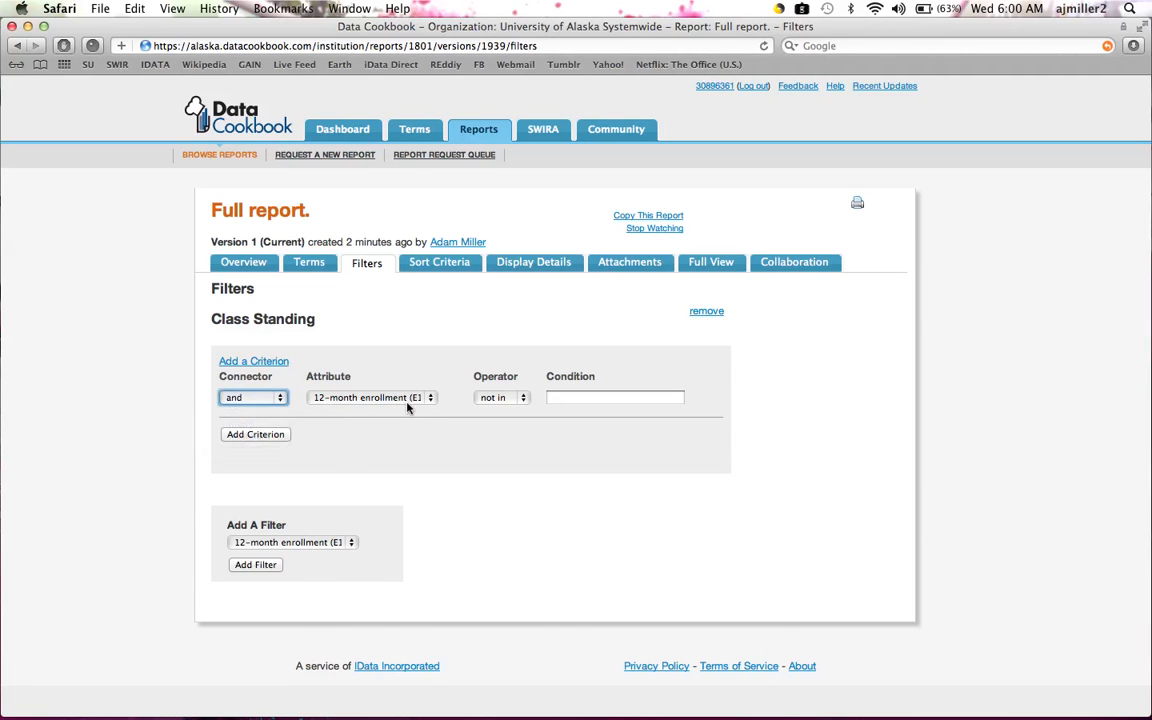
pyautogui.click(427, 400)
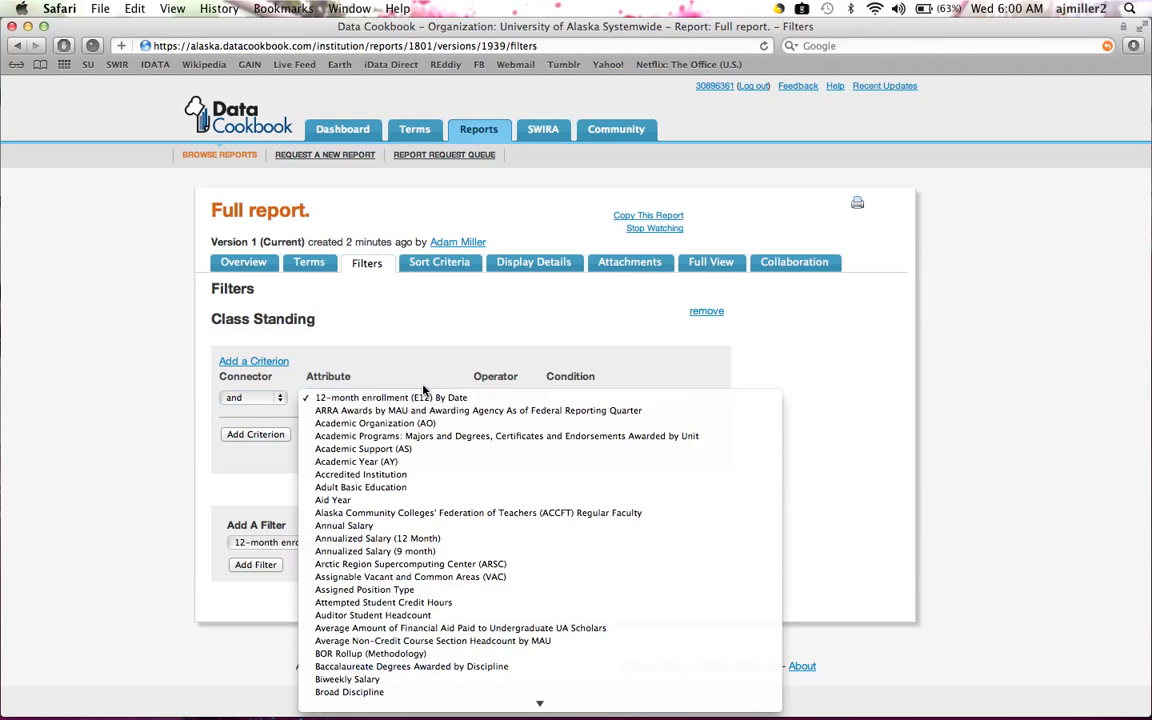
pyautogui.click(425, 399)
pyautogui.click(519, 399)
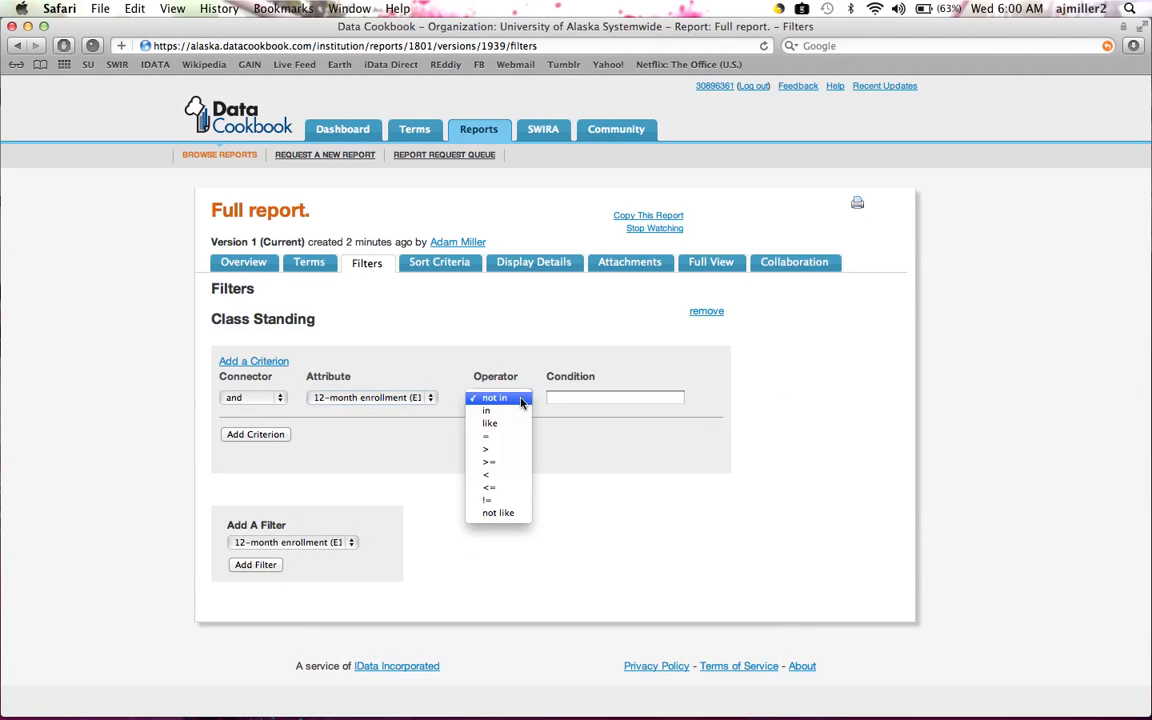
pyautogui.click(520, 399)
pyautogui.click(591, 398)
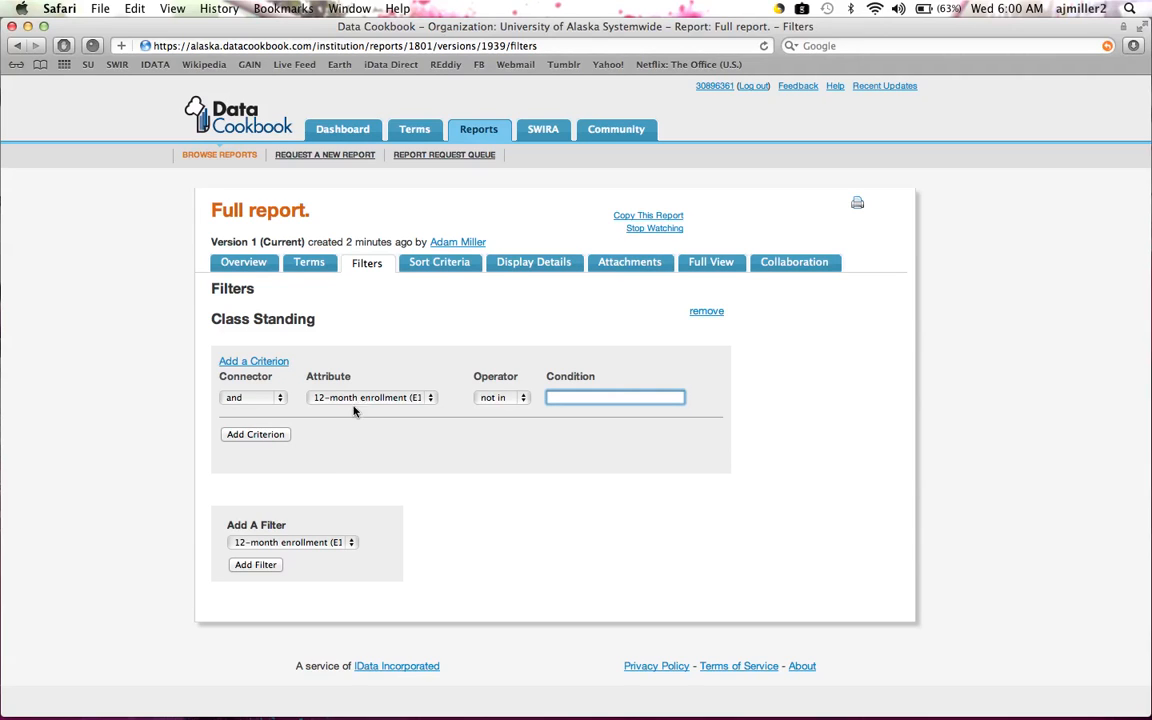
# Step: Add a sort criterion on the Class Standing term in Ascending Left-Justified order to the report
pyautogui.click(445, 273)
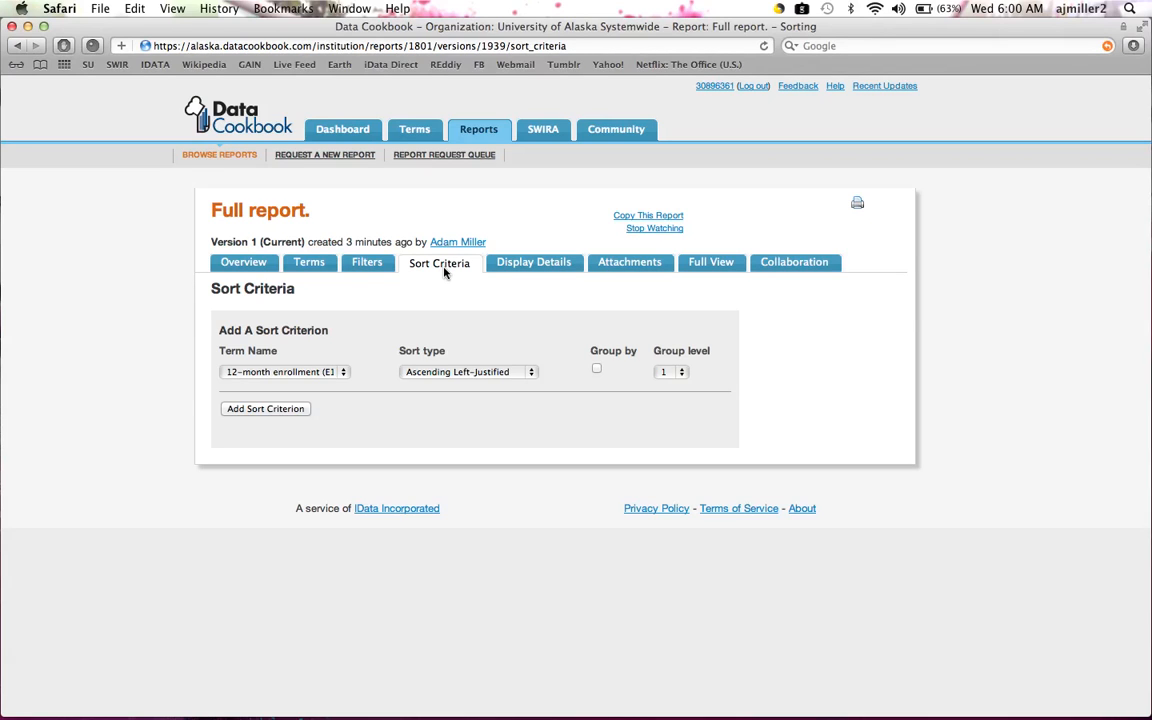
pyautogui.click(331, 372)
pyautogui.scroll(-3, 311, 470)
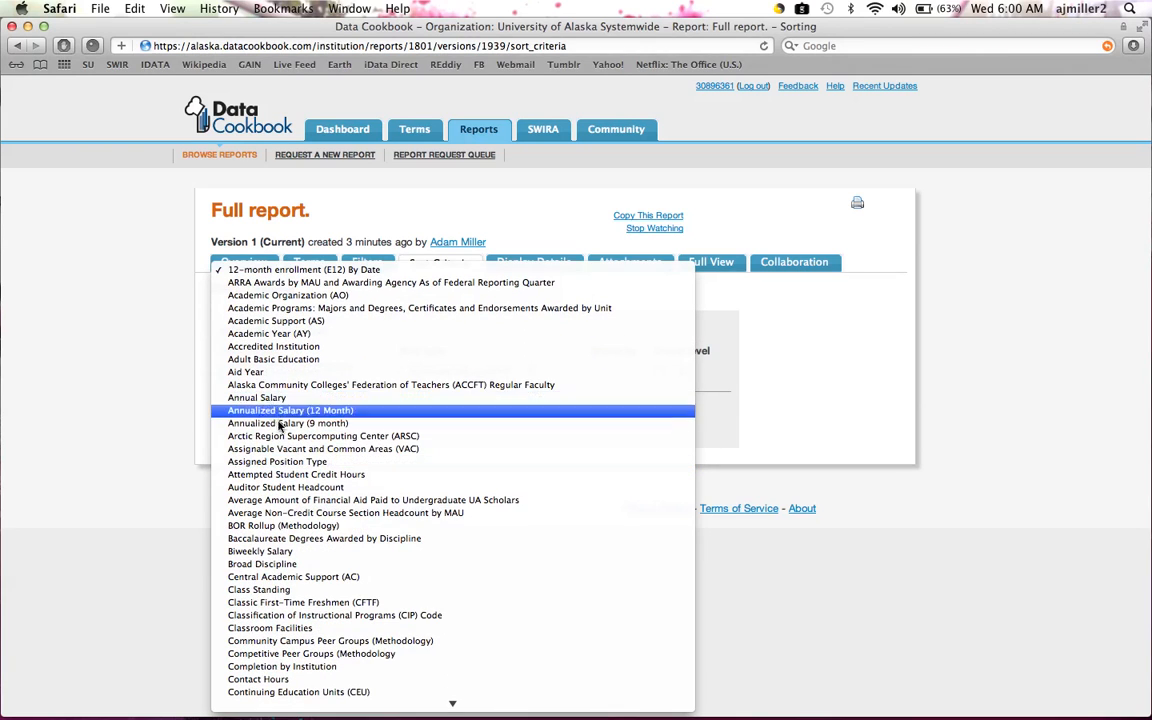
pyautogui.scroll(-3, 282, 445)
pyautogui.scroll(-6, 282, 452)
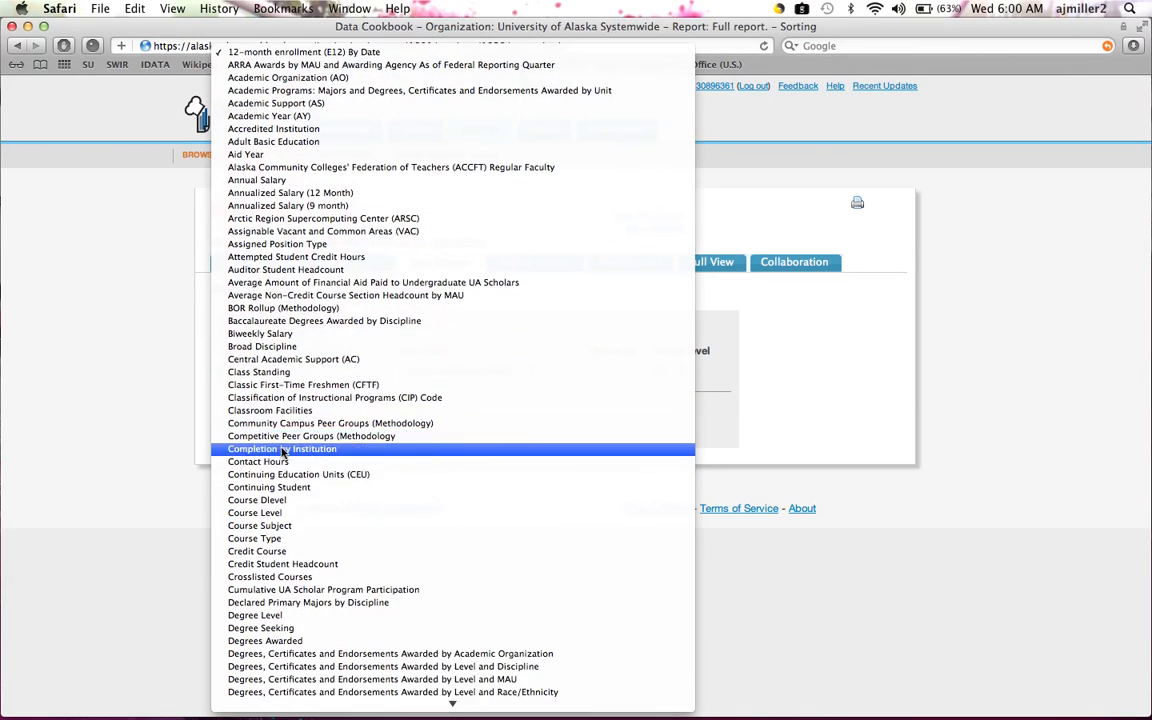
pyautogui.scroll(-1, 284, 450)
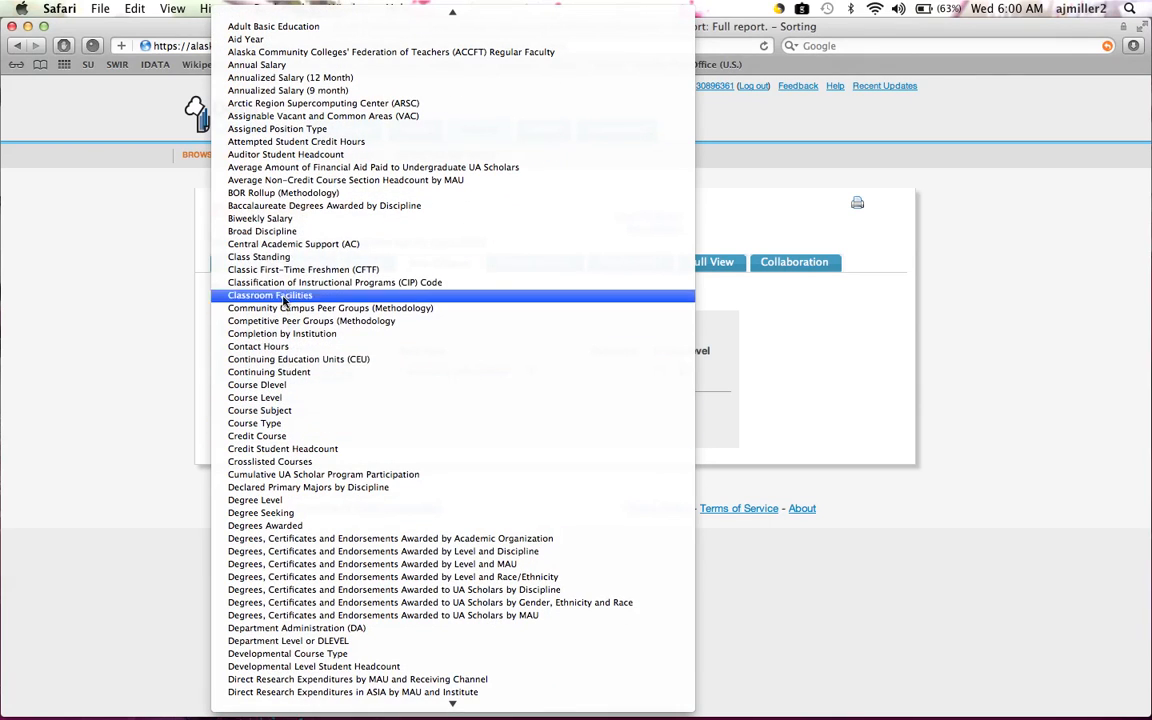
pyautogui.click(283, 257)
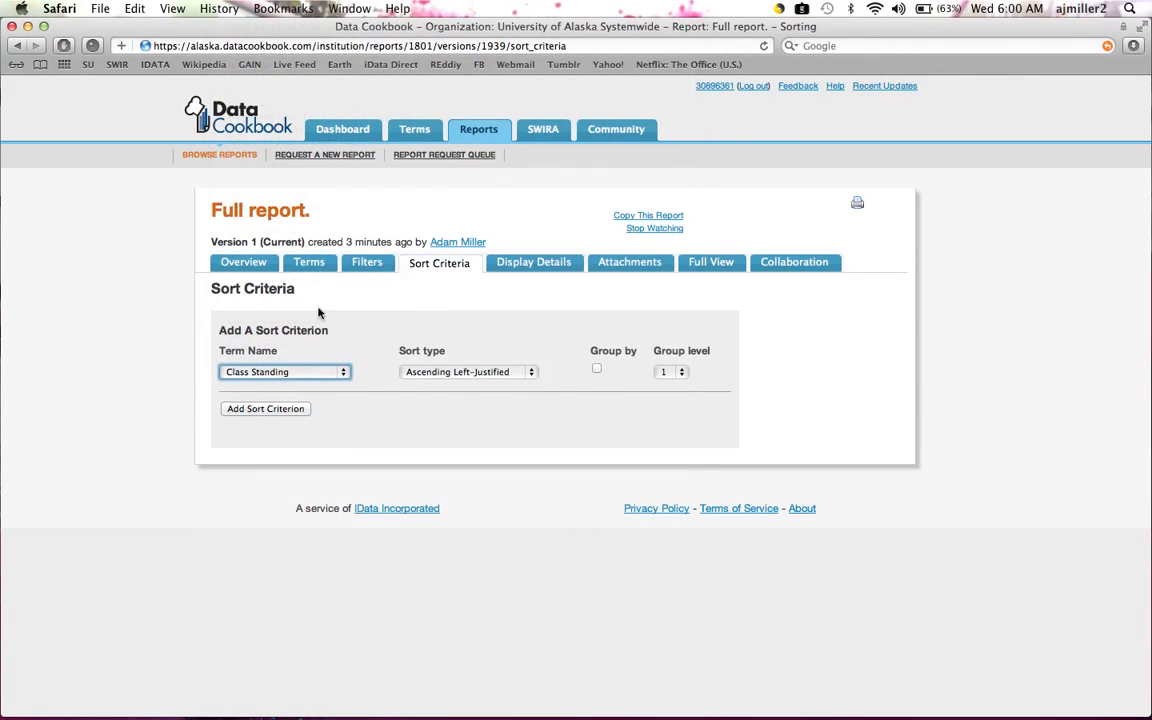
pyautogui.click(498, 373)
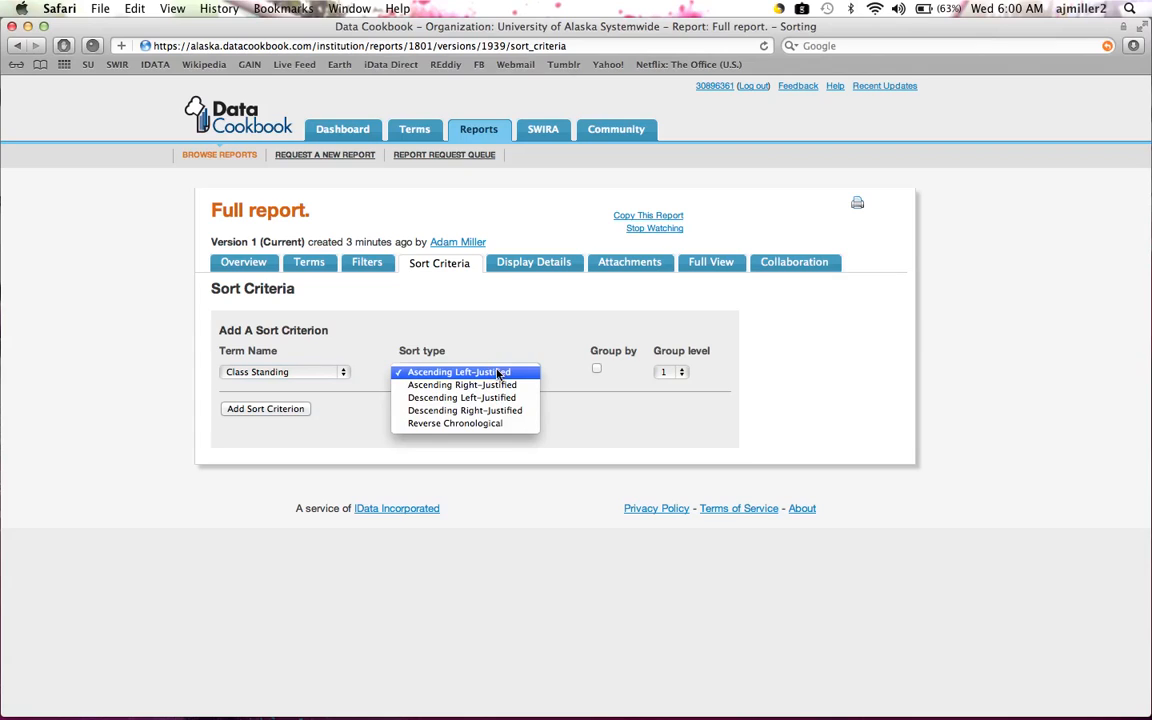
pyautogui.click(554, 351)
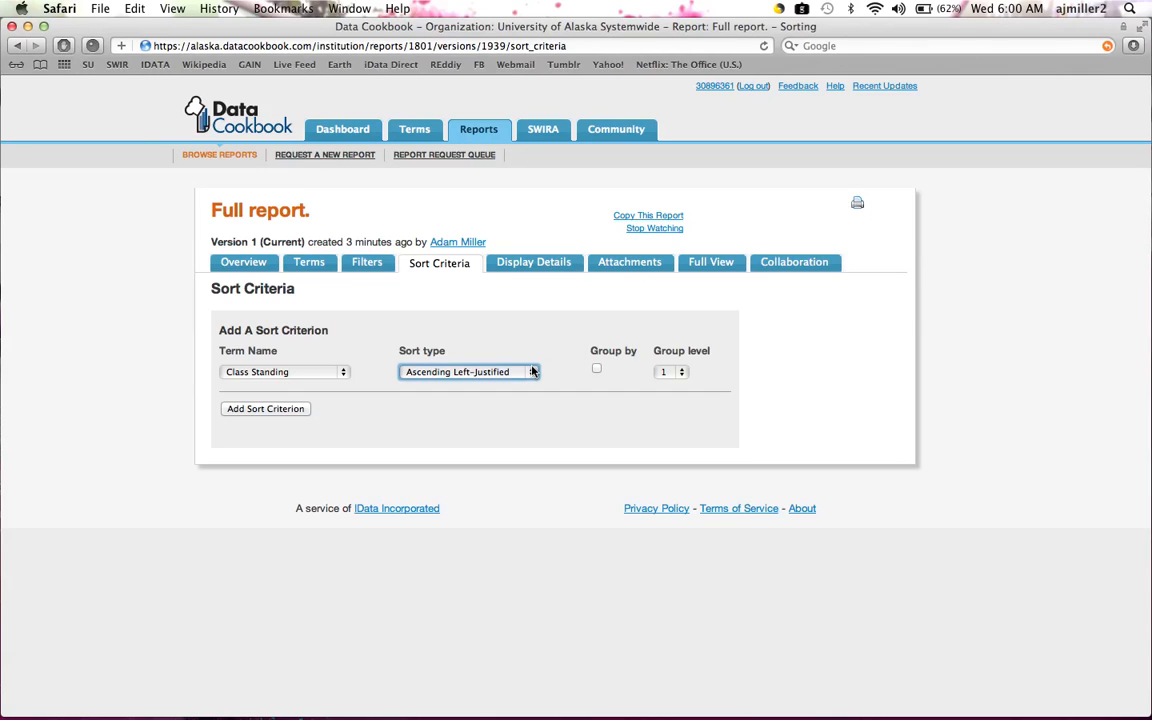
pyautogui.click(267, 410)
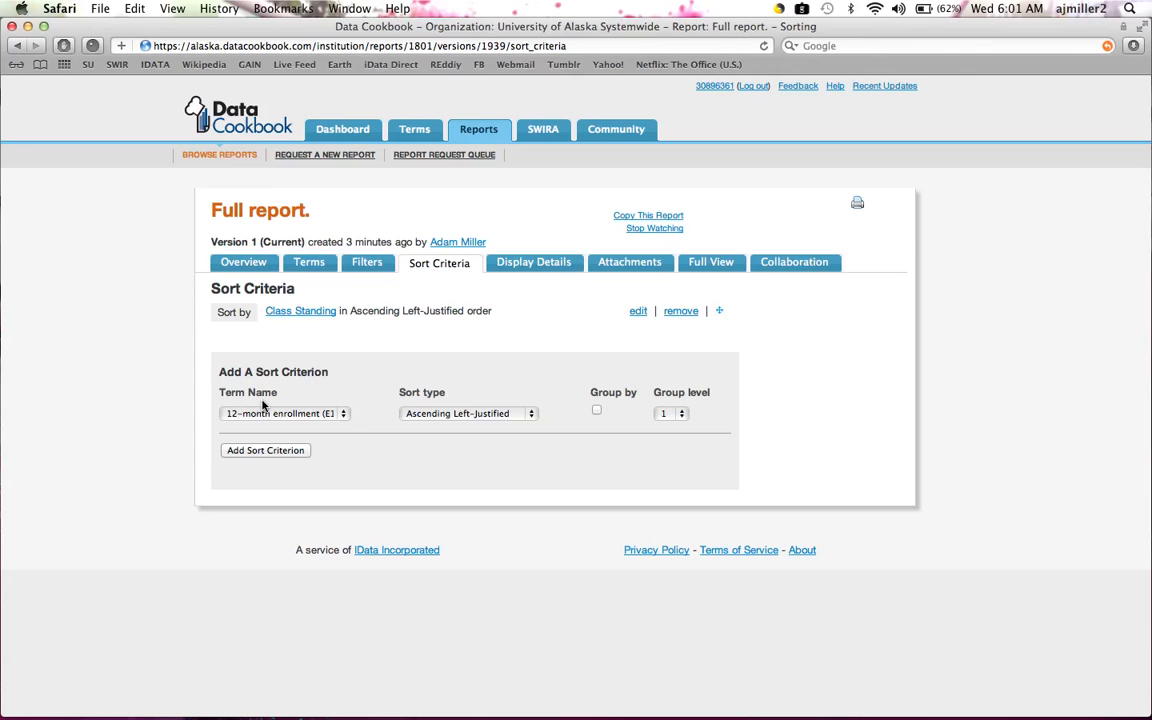
# Step: Add a second sort criterion on Academic Organization (AO) in Ascending Left-Justified order
pyautogui.click(297, 412)
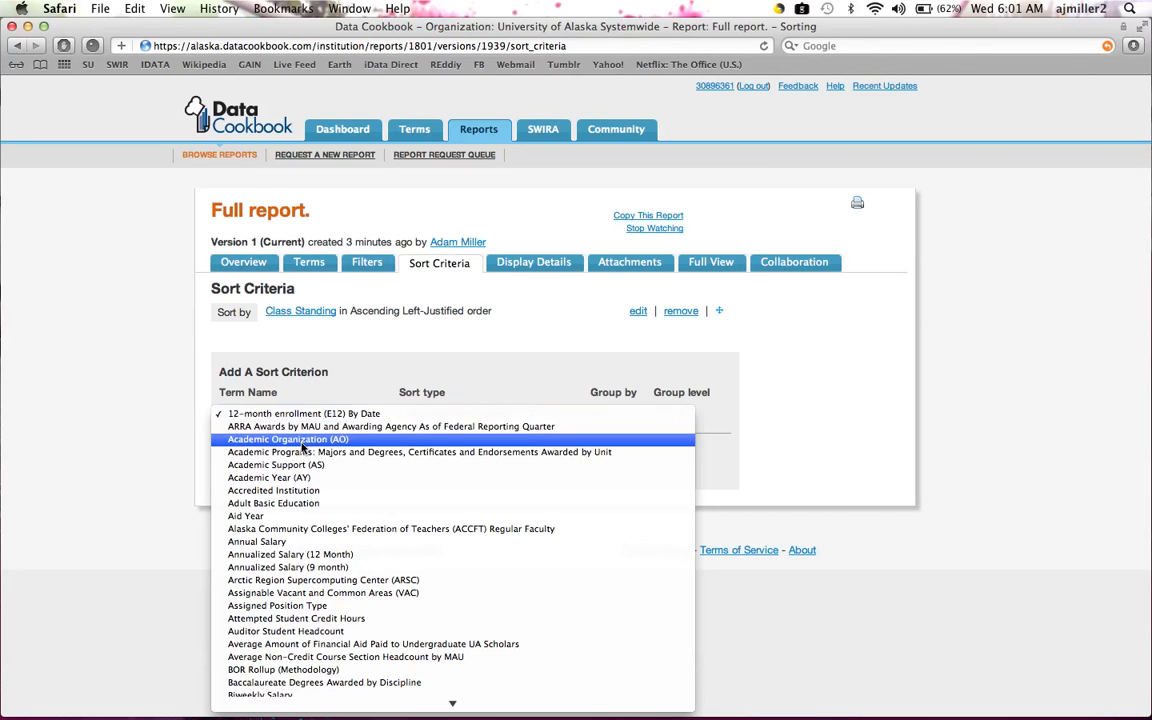
pyautogui.click(300, 439)
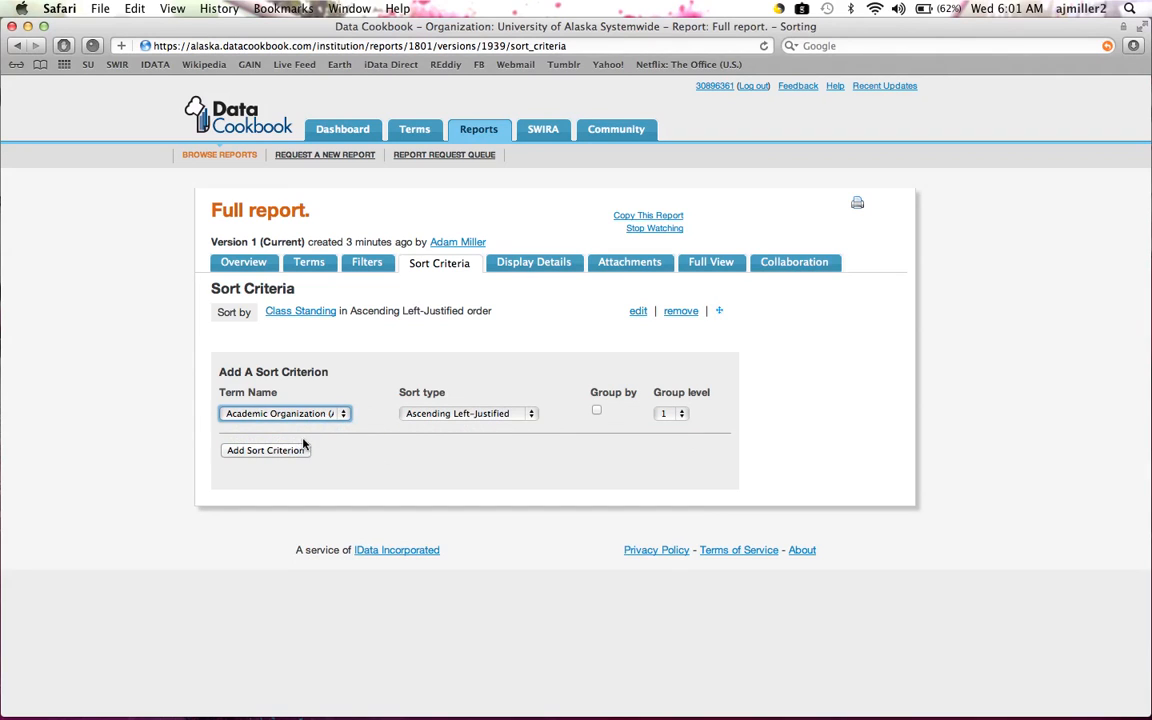
pyautogui.click(285, 451)
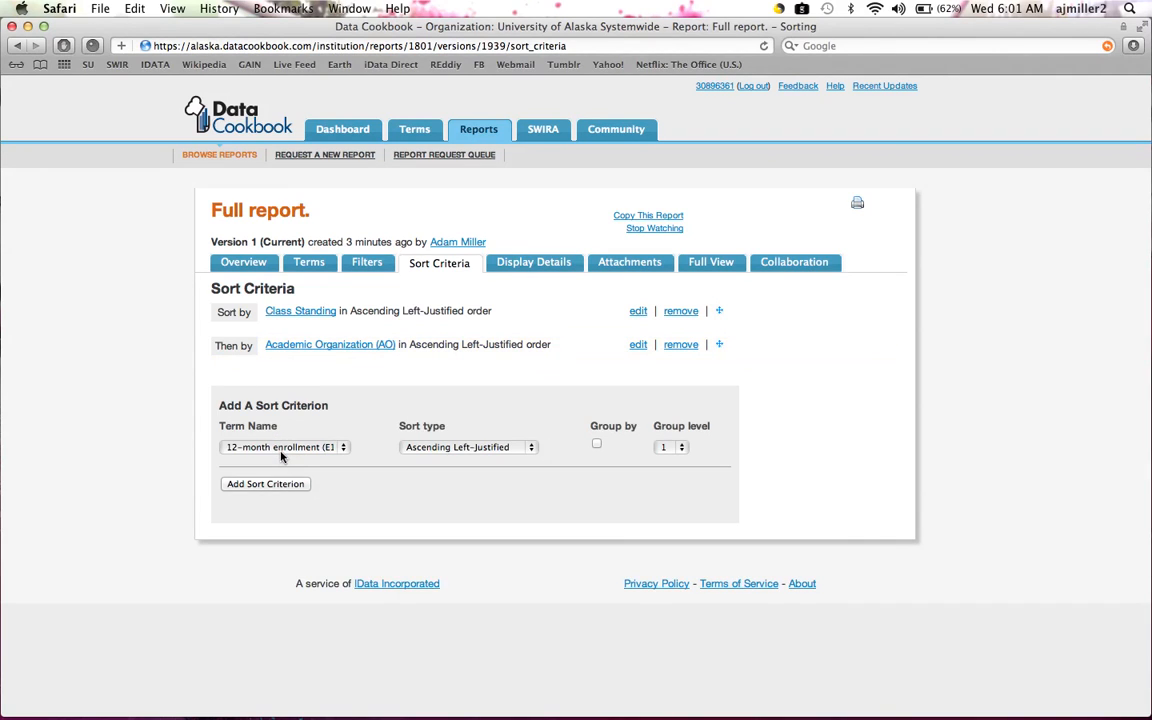
# Step: Swap the order of the two sort criteria, restore it, and remove the Academic Organization (AO) criterion
pyautogui.moveTo(719, 311); pyautogui.dragTo(719, 365)
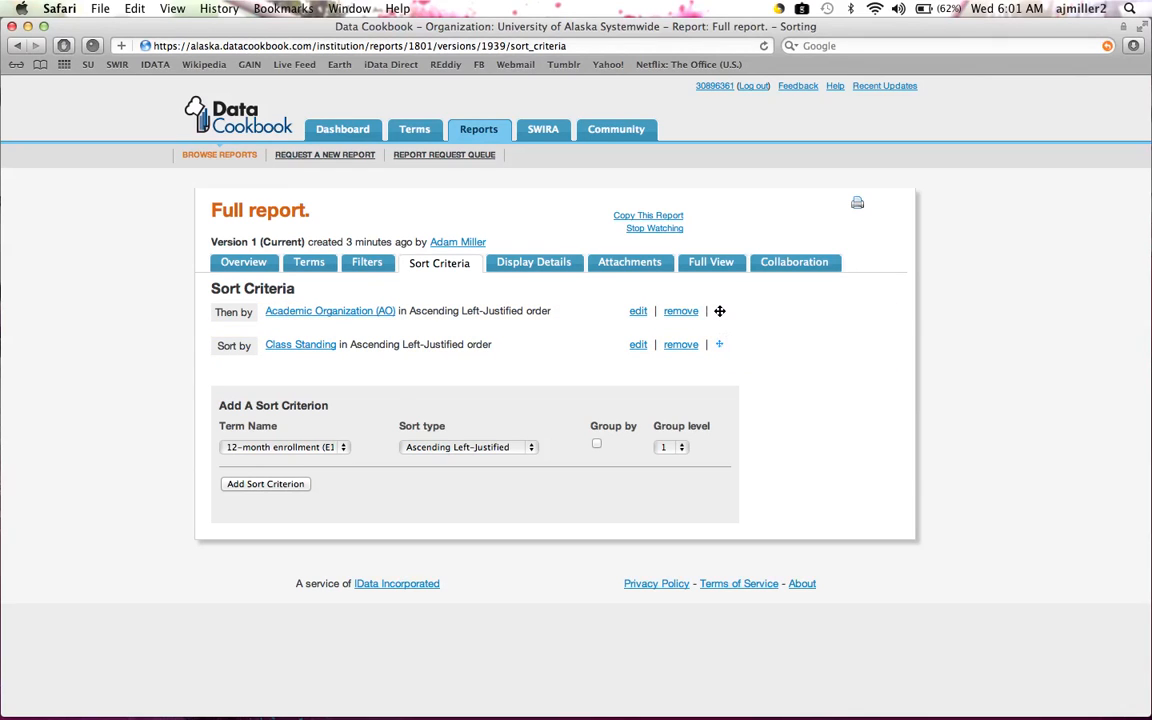
pyautogui.moveTo(719, 311); pyautogui.dragTo(716, 378)
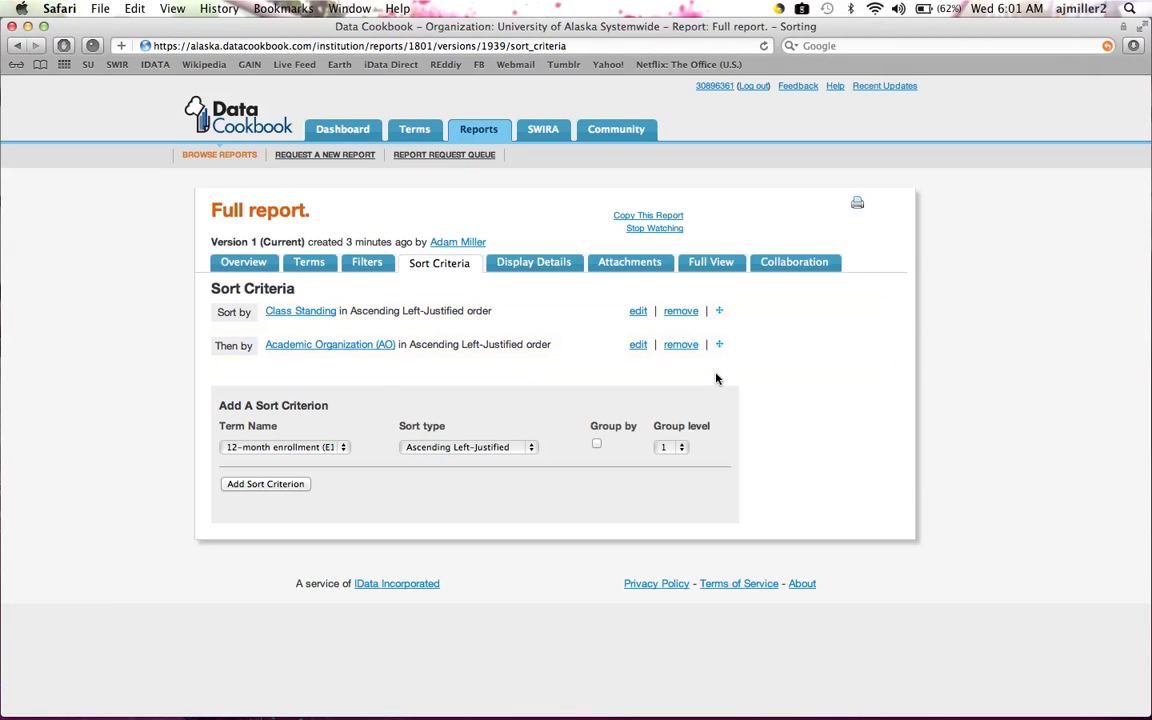
pyautogui.click(681, 344)
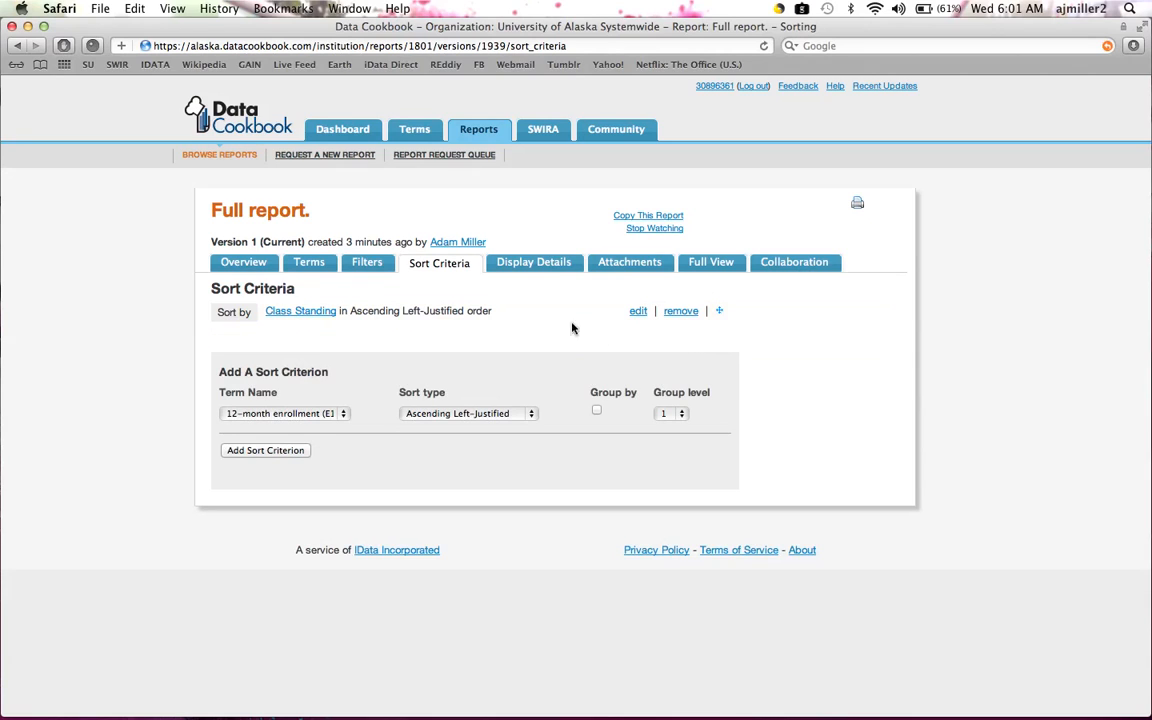
# Step: Open the report's display details for editing and examine the output type choices and the remaining layout fields
pyautogui.click(548, 268)
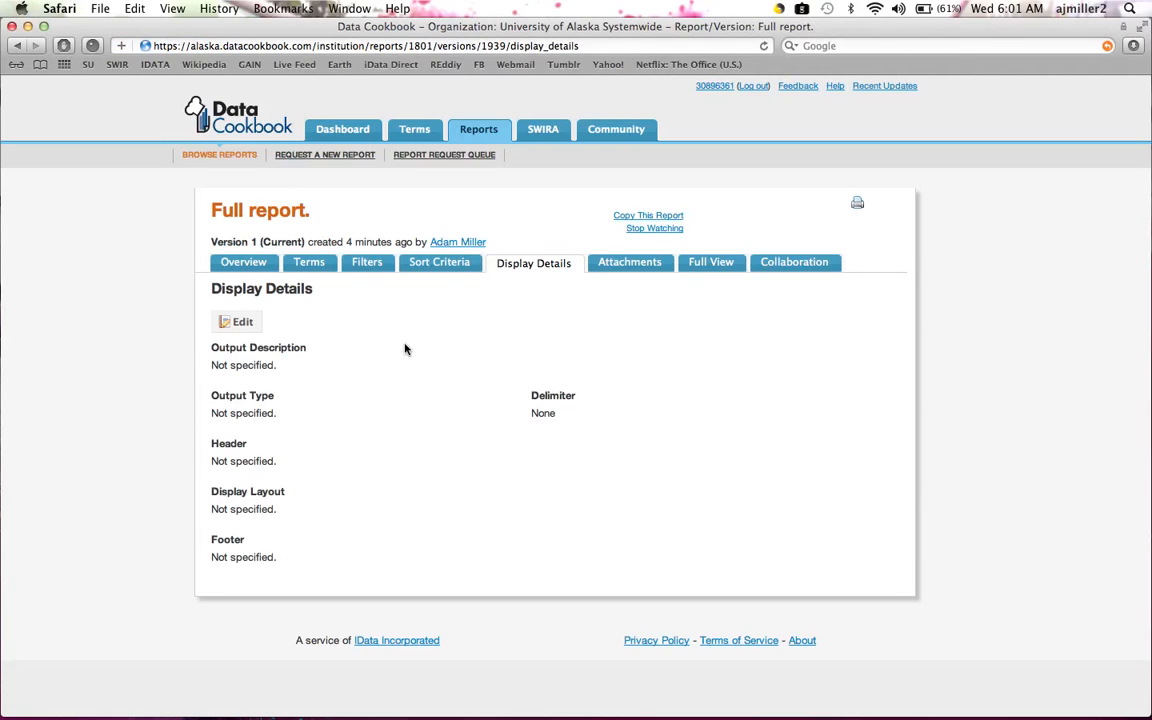
pyautogui.click(236, 325)
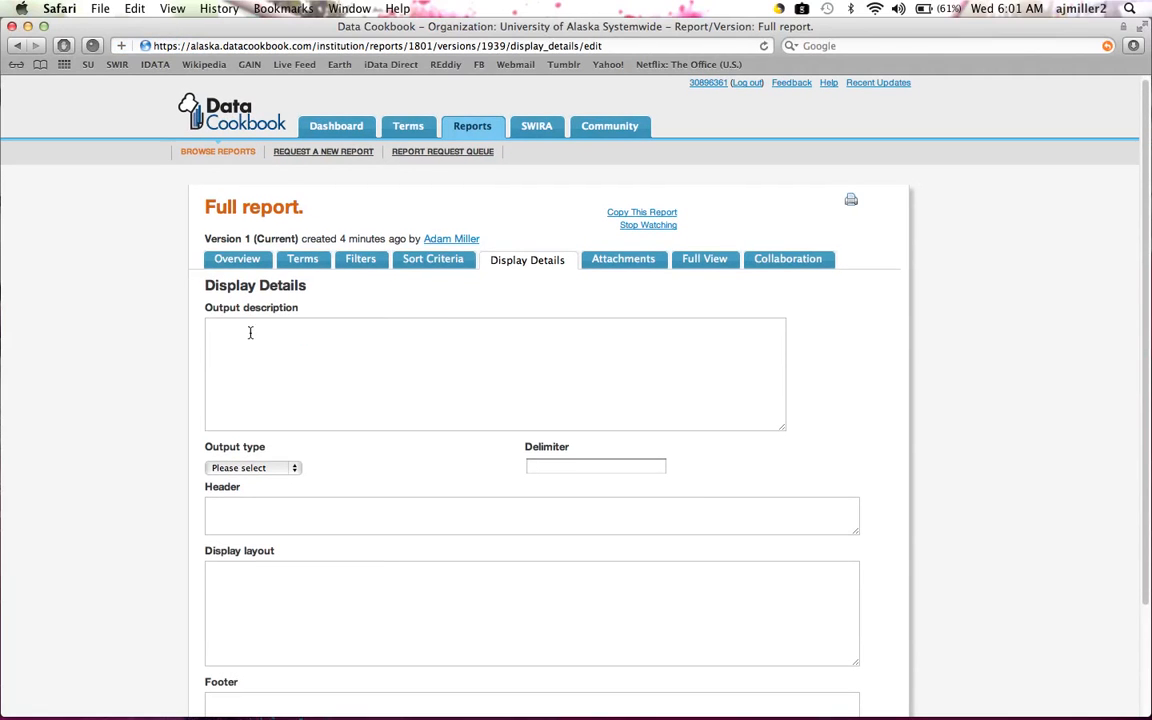
pyautogui.click(293, 471)
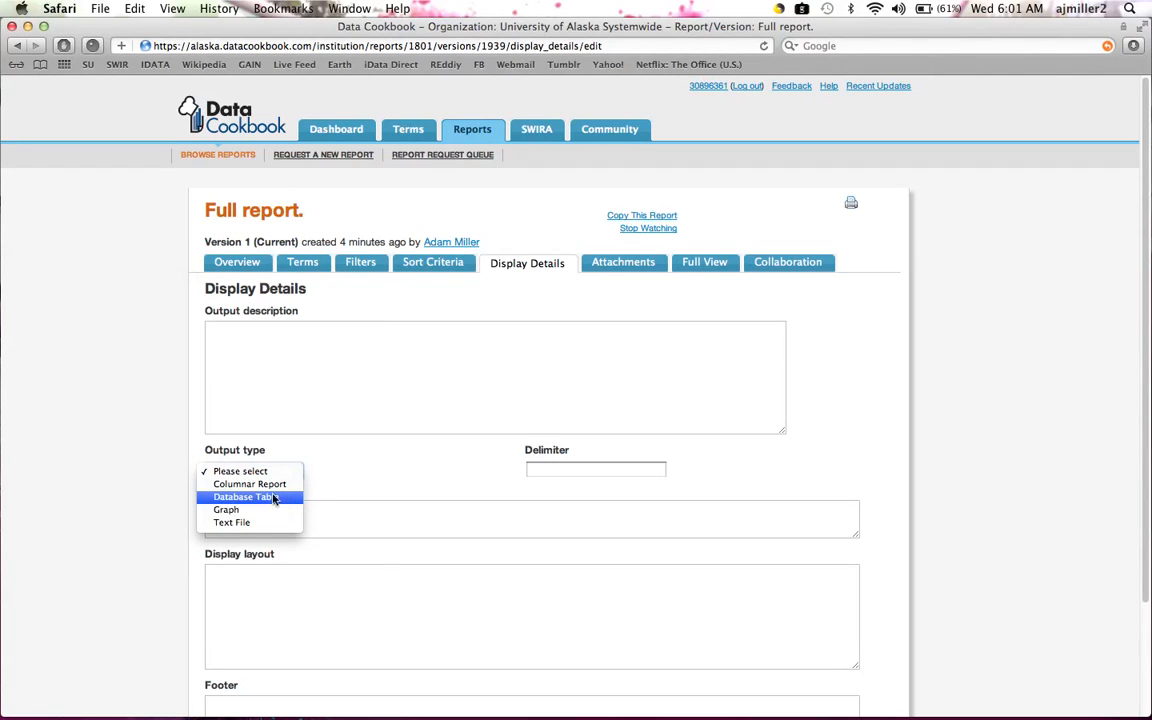
pyautogui.click(408, 491)
pyautogui.scroll(-3, 616, 472)
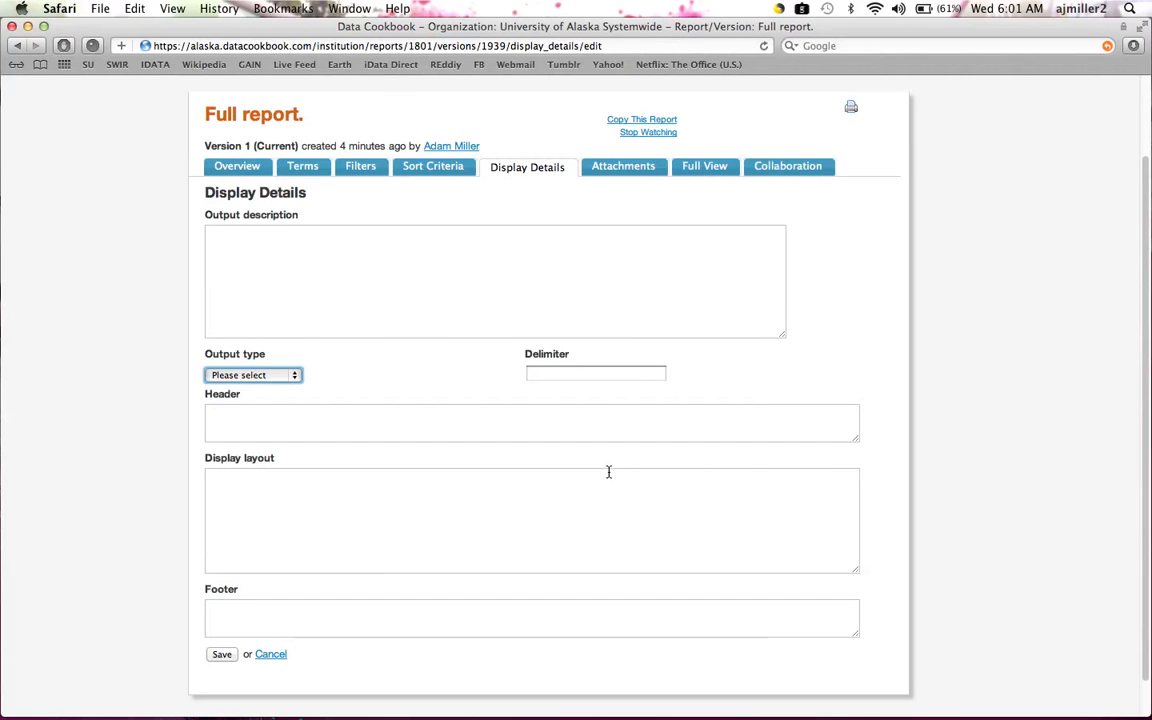
# Step: Attach the PeerUpdate_2012 PDF from the Desktop to the report with the description "It relates."
pyautogui.click(633, 168)
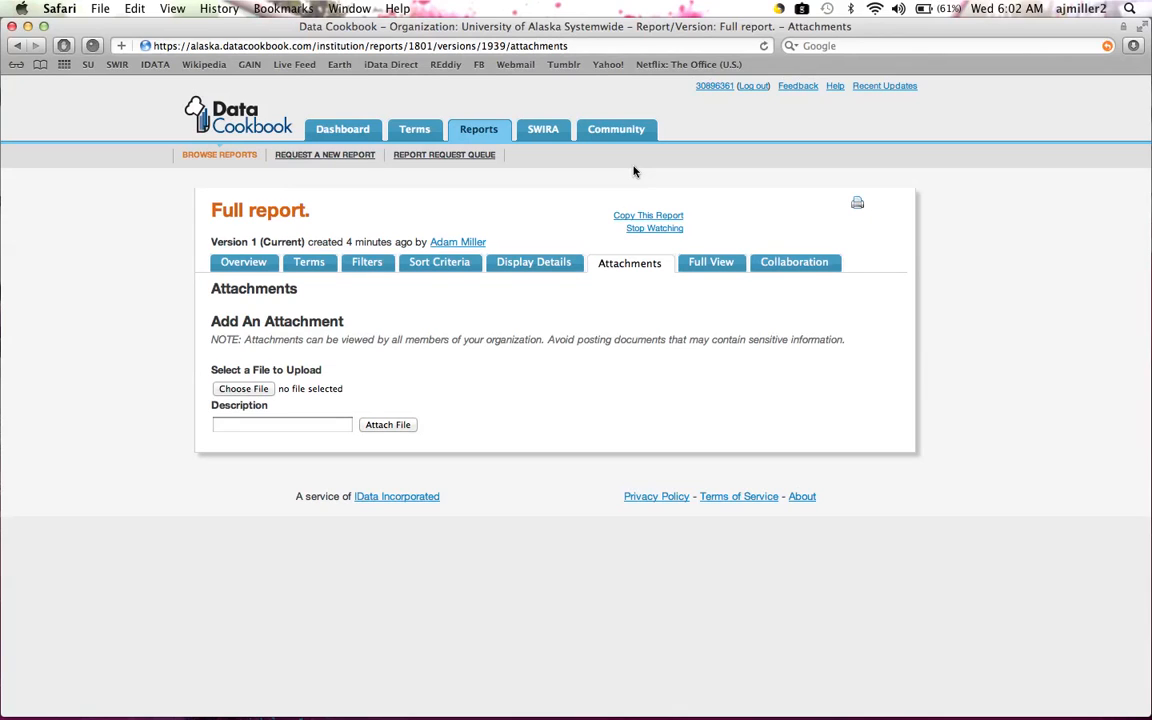
pyautogui.click(246, 394)
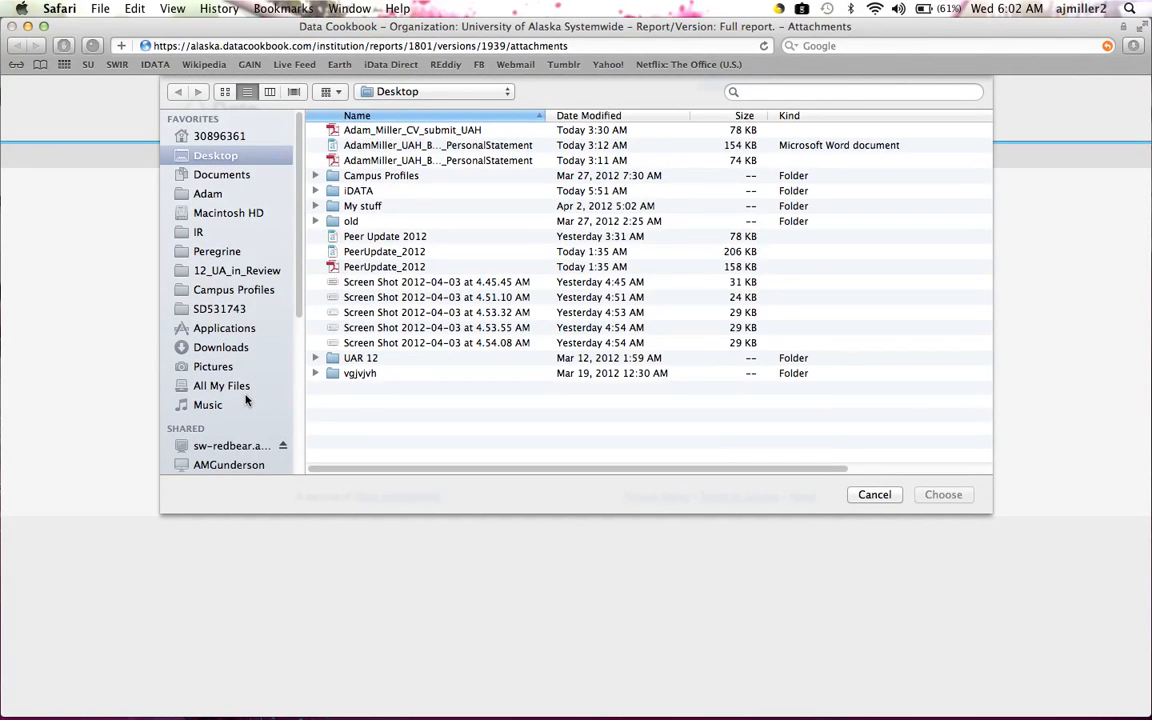
pyautogui.click(419, 268)
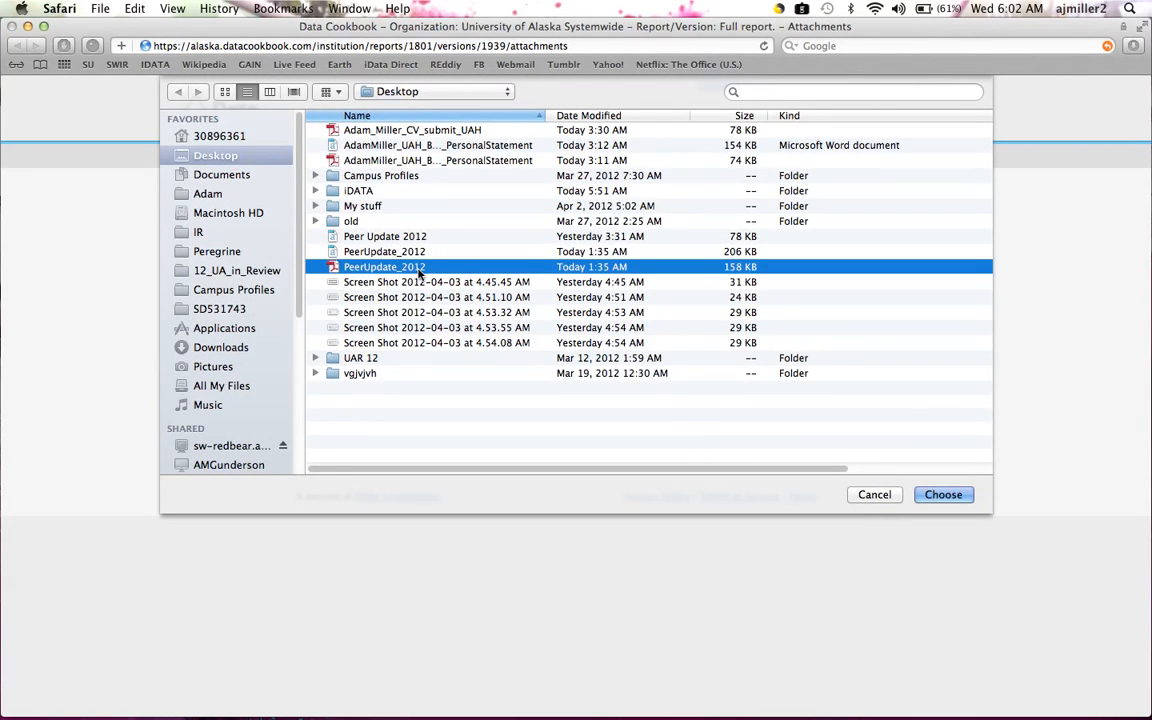
pyautogui.click(957, 494)
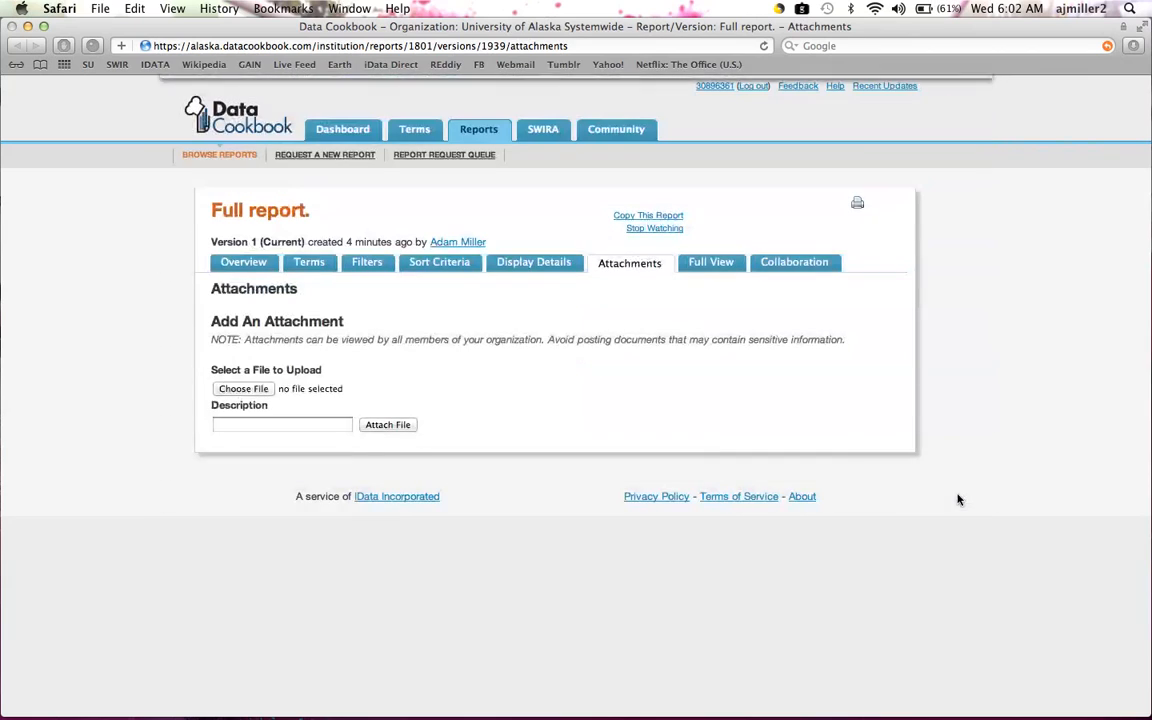
pyautogui.click(257, 424)
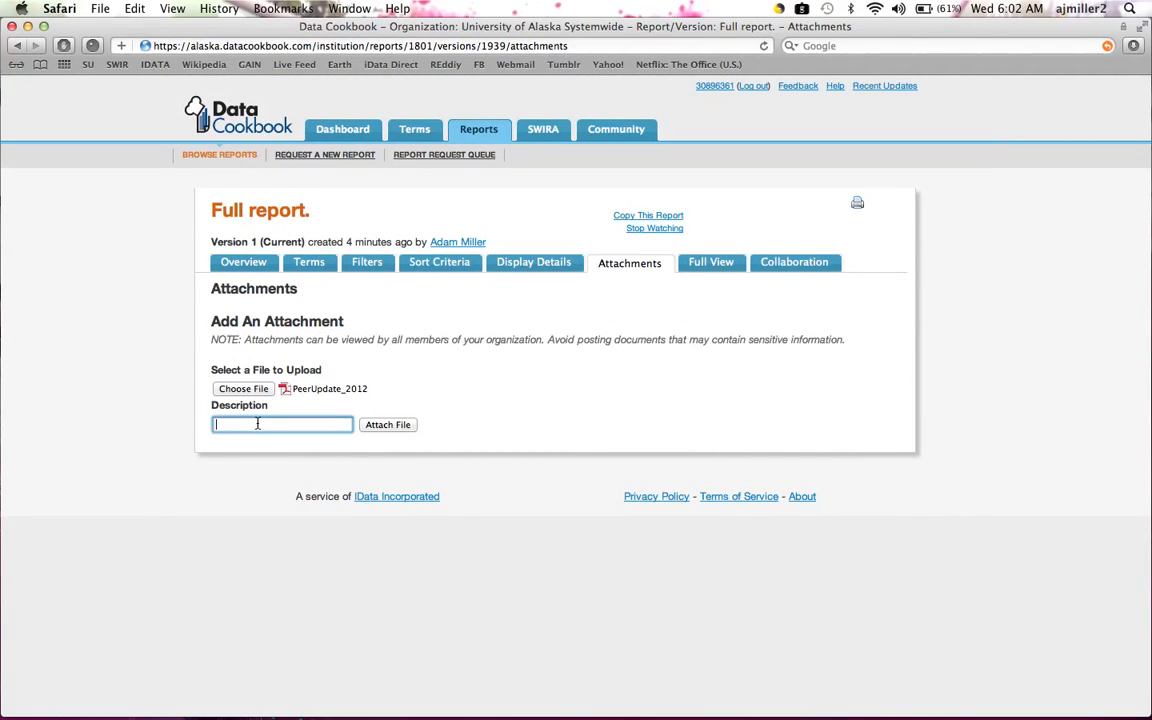
pyautogui.write('IT')
pyautogui.press('BackSpace')
pyautogui.press('BackSpace')
pyautogui.write('It relates.')
pyautogui.click(398, 427)
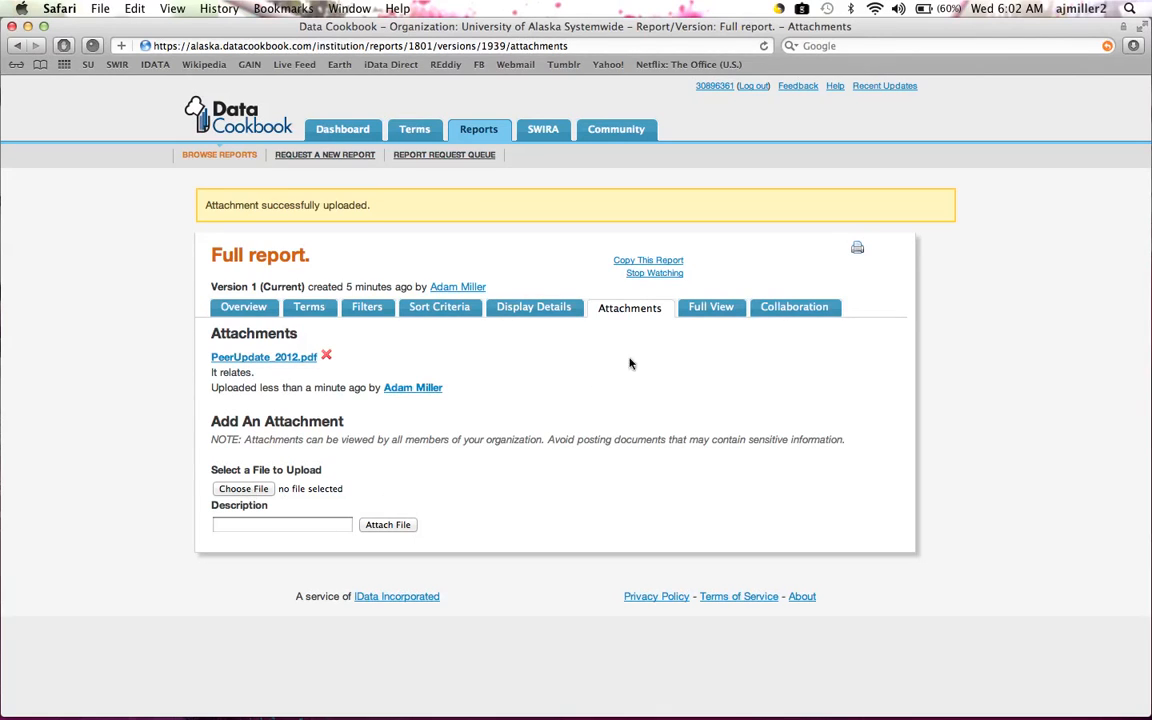
# Step: Review the full view of the report from the overview through terms, filters, sort criteria and display details
pyautogui.click(703, 307)
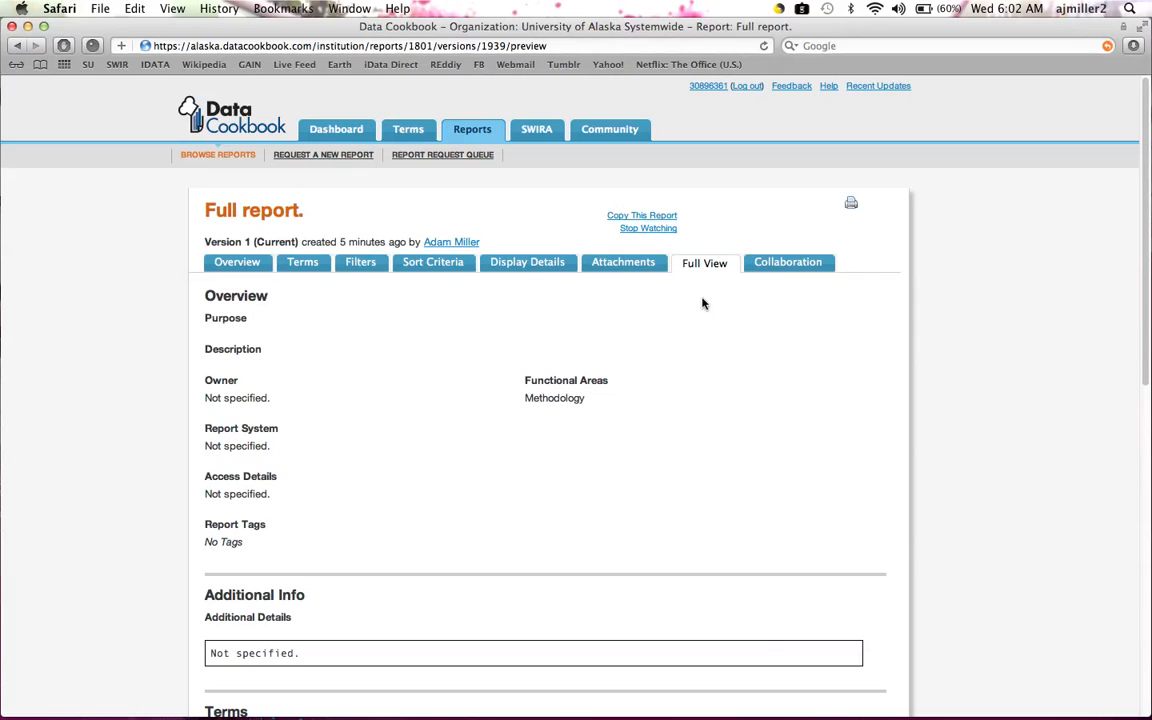
pyautogui.scroll(-3, 632, 316)
pyautogui.scroll(-10, 470, 345)
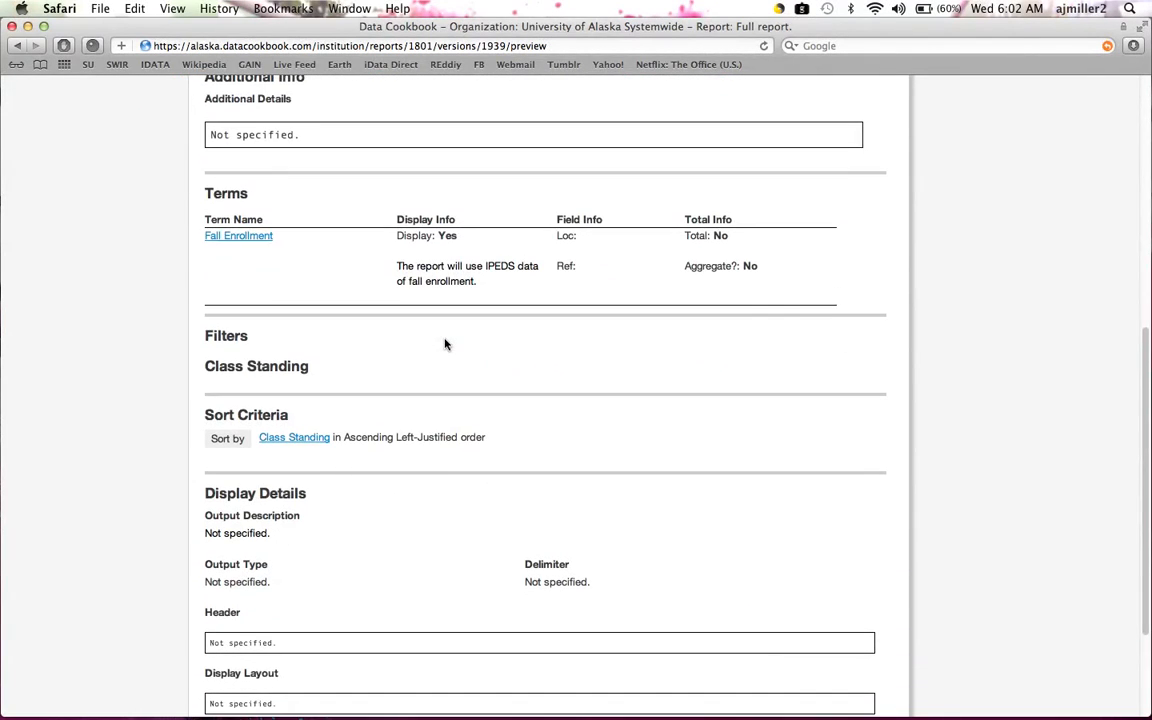
pyautogui.scroll(-4, 446, 344)
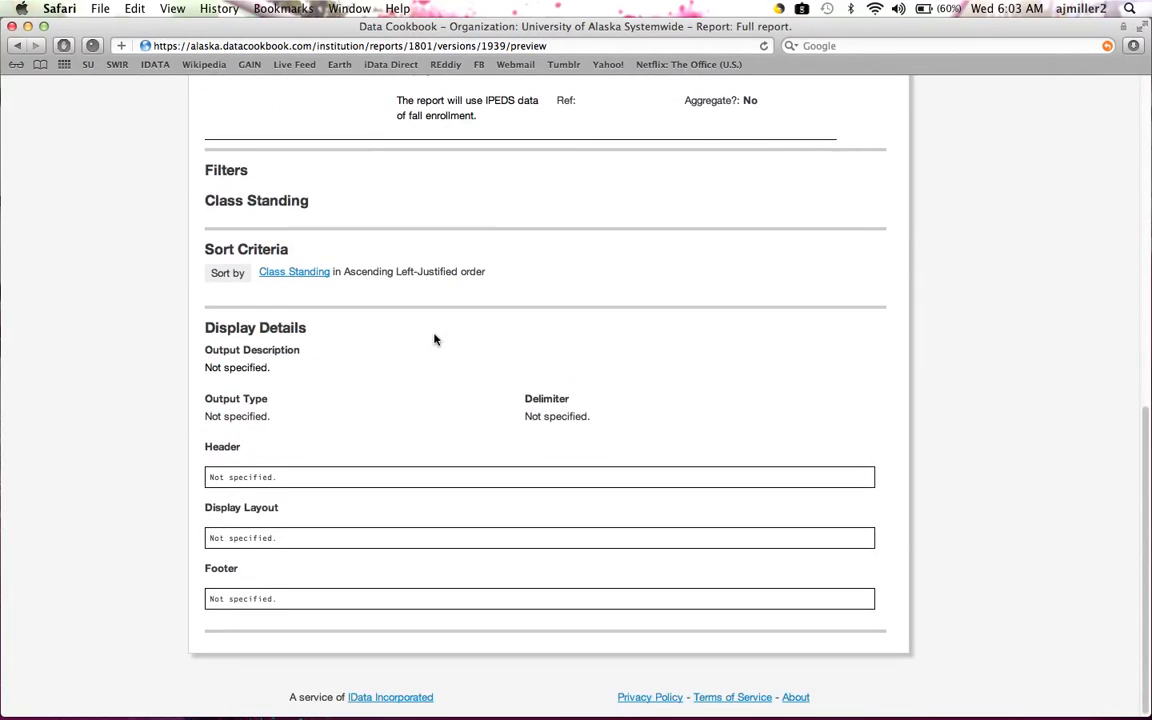
pyautogui.scroll(15, 434, 340)
pyautogui.scroll(-13, 434, 340)
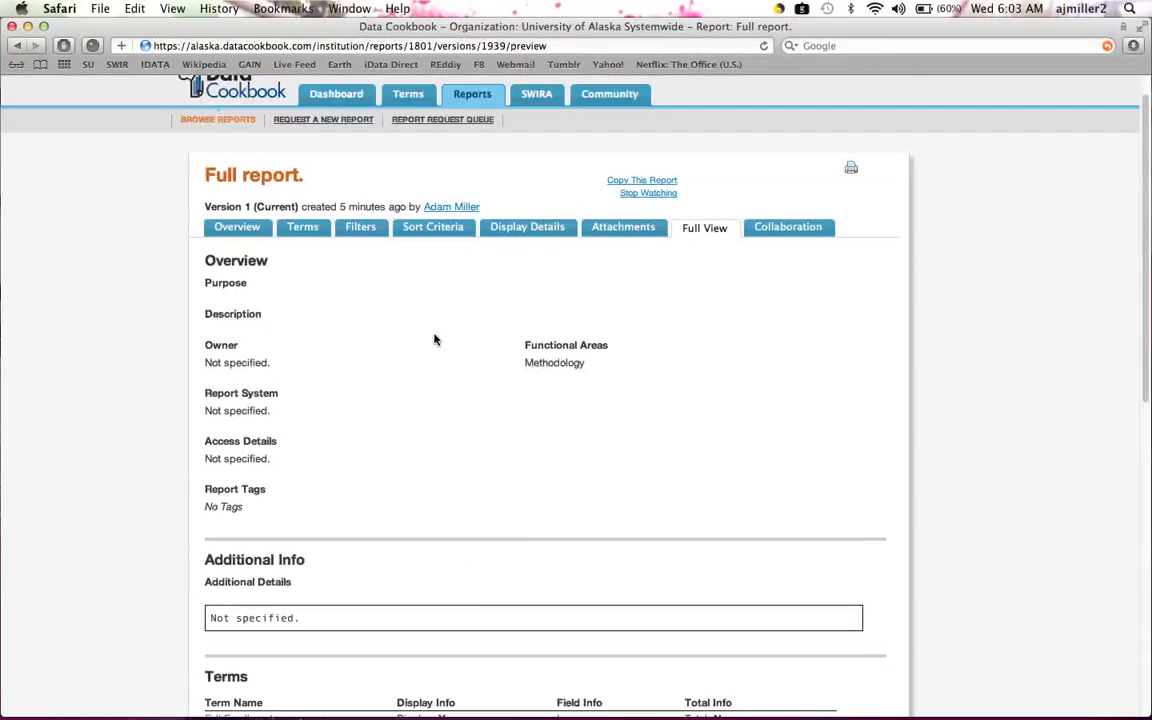
pyautogui.scroll(-4, 432, 332)
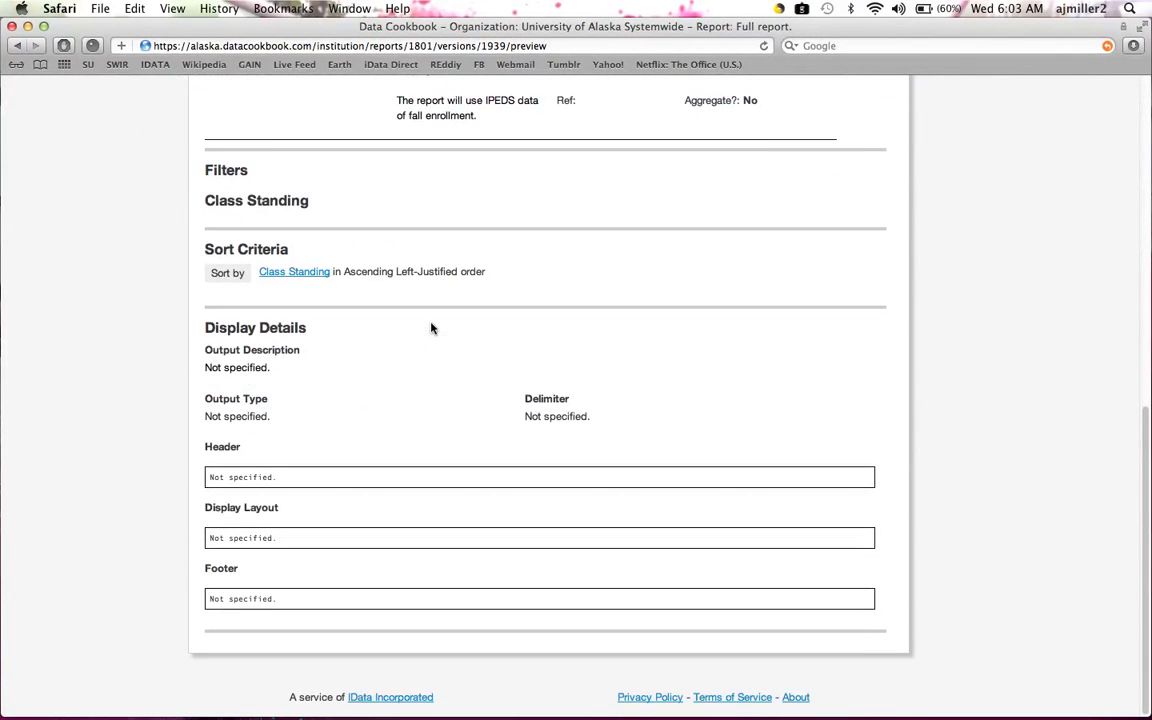
pyautogui.scroll(15, 431, 328)
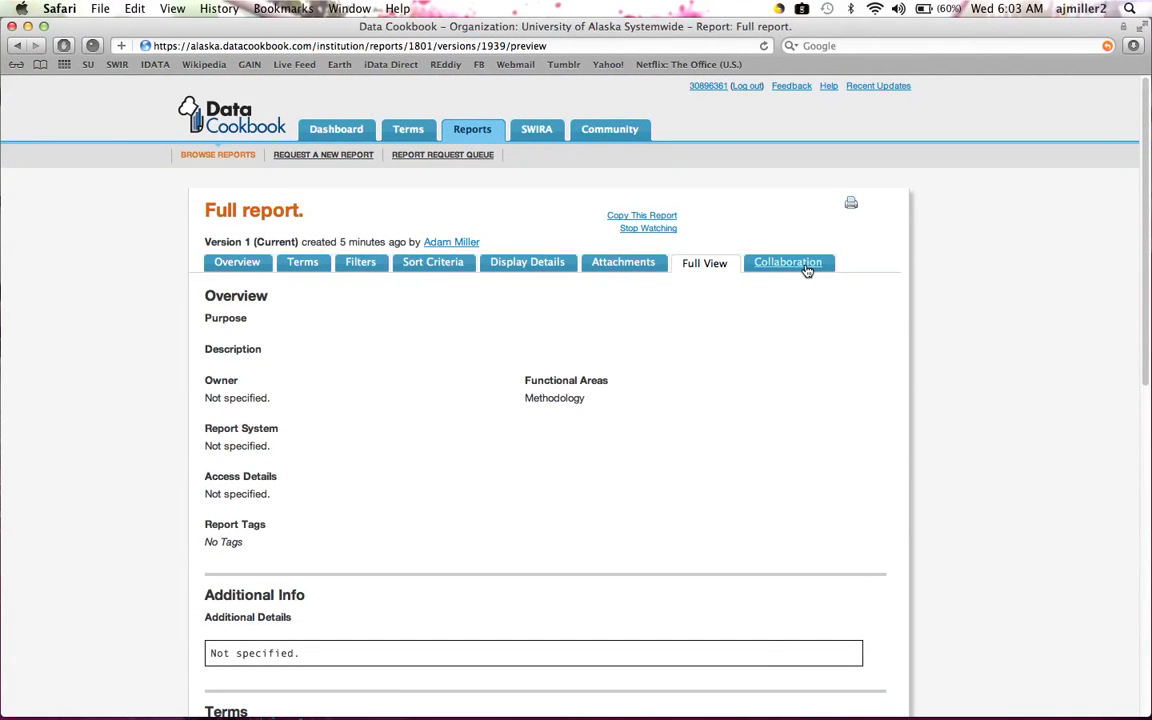
# Step: Go to the report's change request and examine the people available for delegating the requester role, without delegating it
pyautogui.click(807, 267)
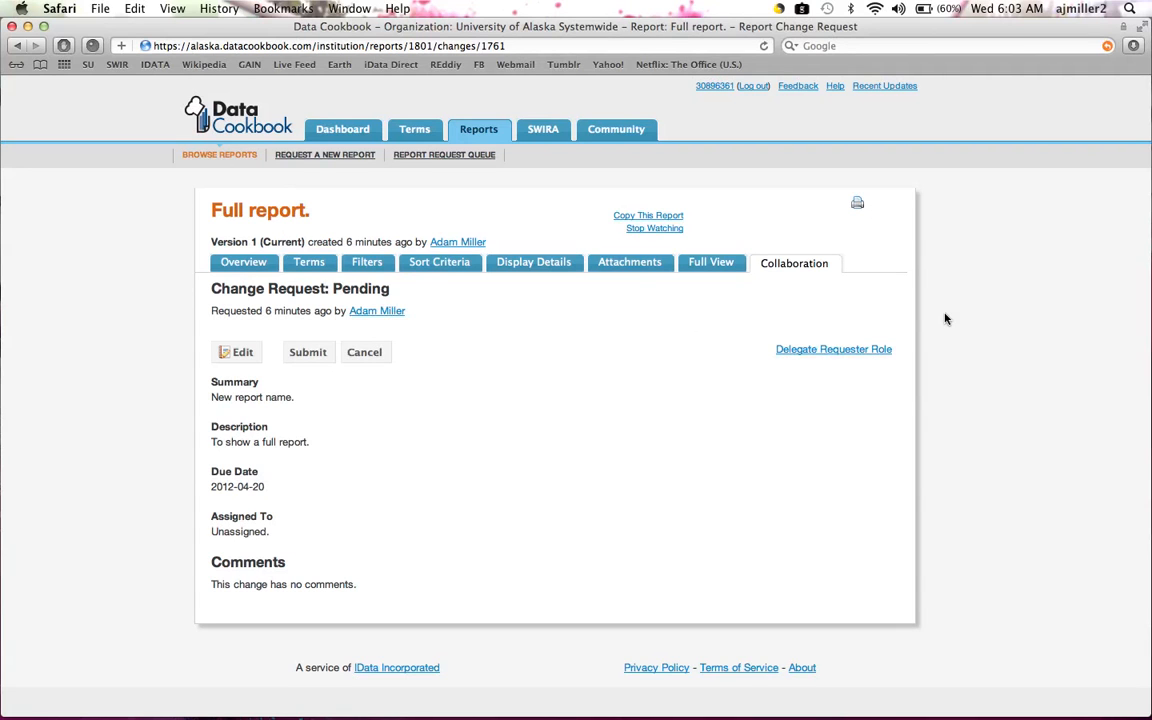
pyautogui.click(836, 352)
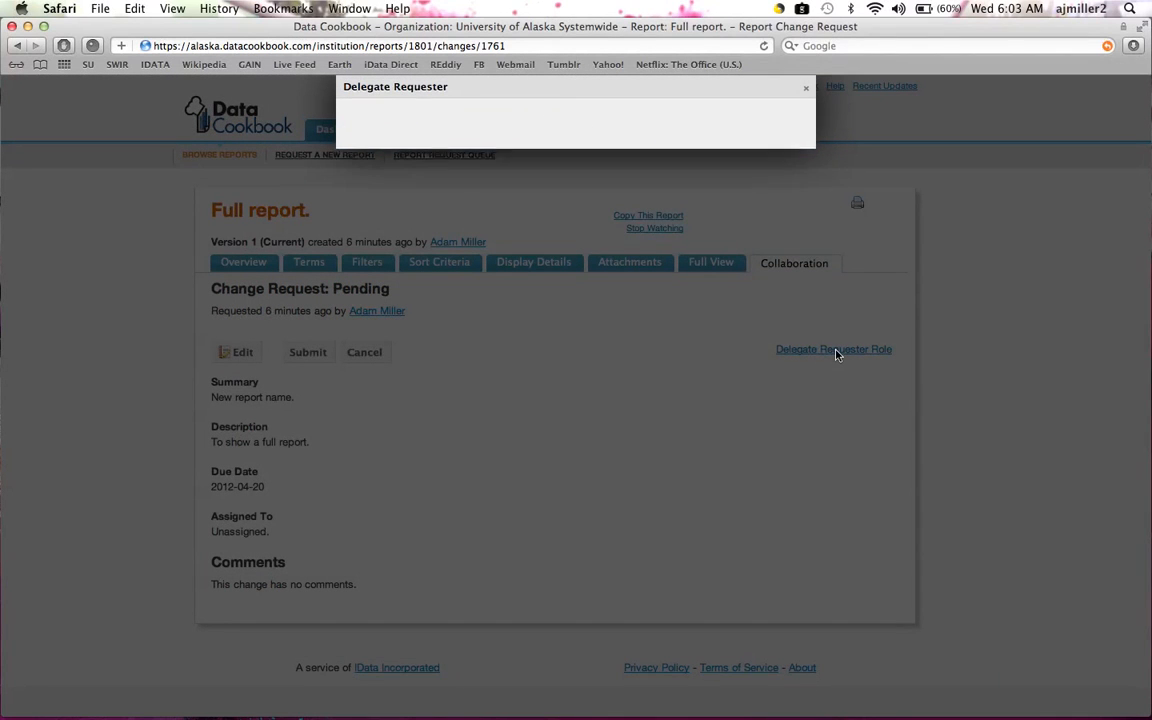
pyautogui.click(449, 191)
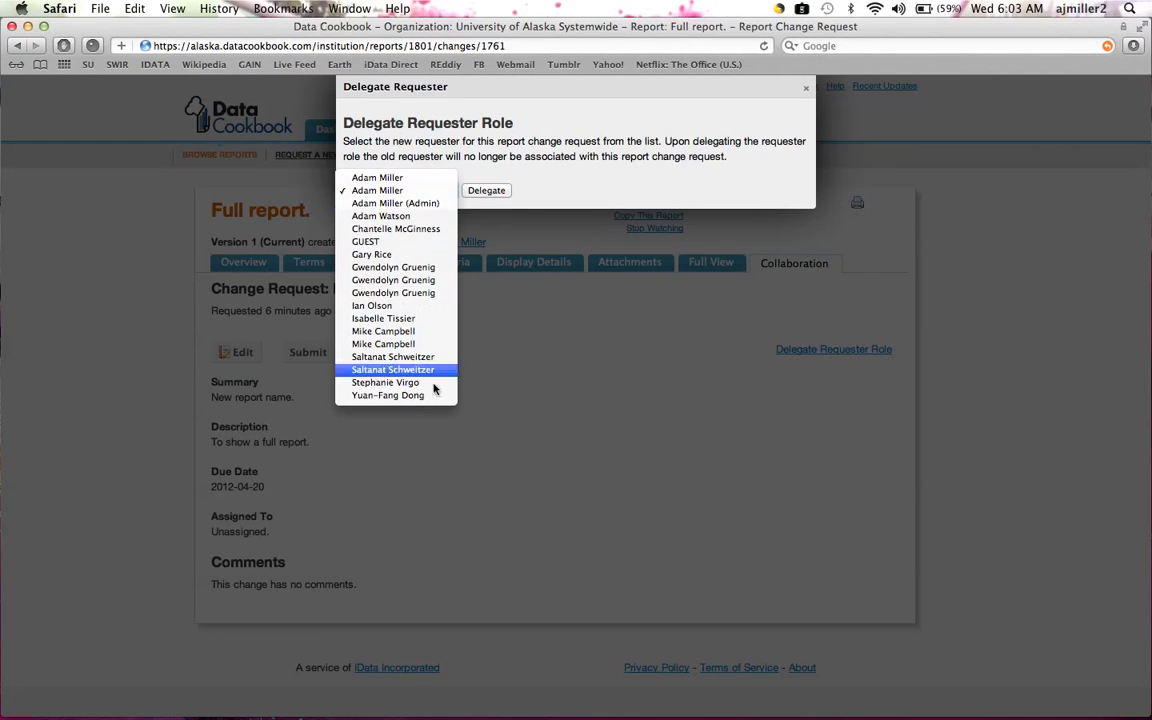
pyautogui.click(450, 190)
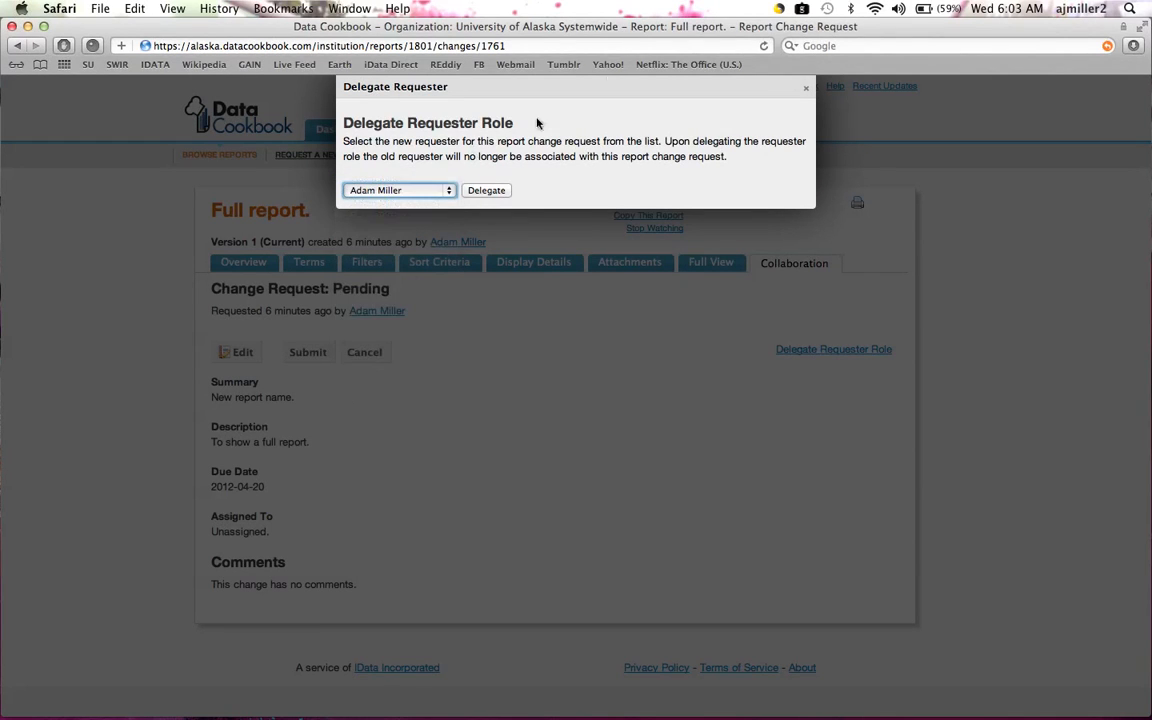
pyautogui.click(809, 89)
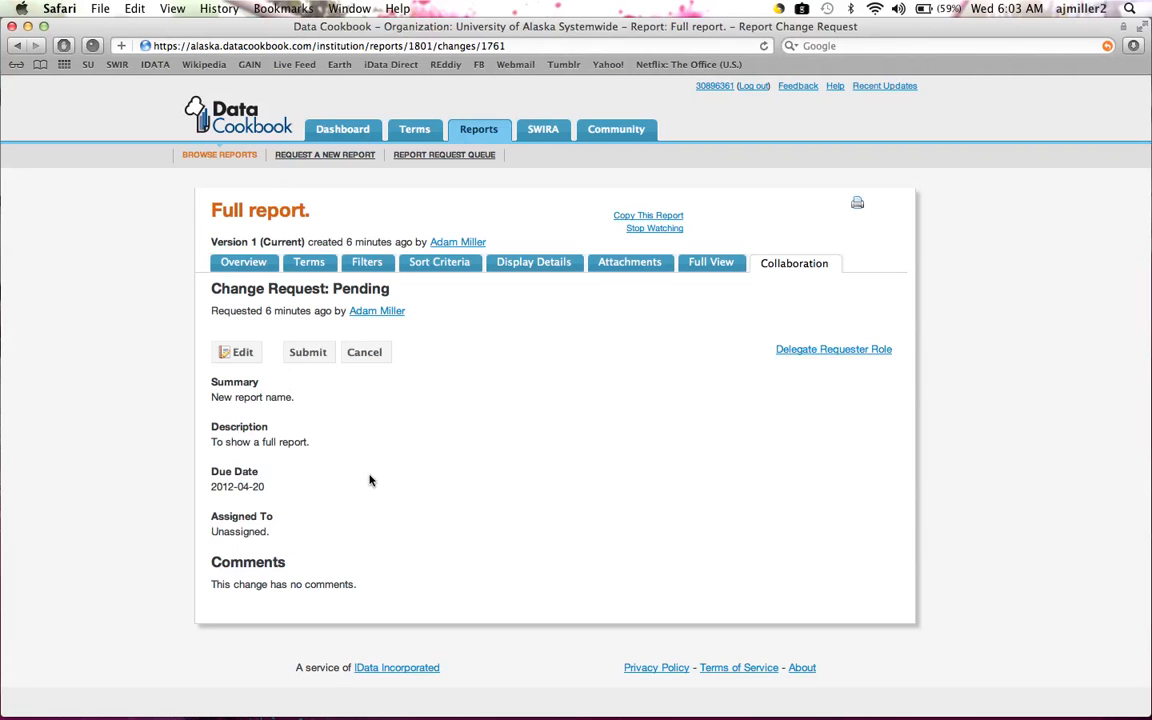
# Step: Submit the report's change request with the comment "This is a comment."
pyautogui.click(316, 365)
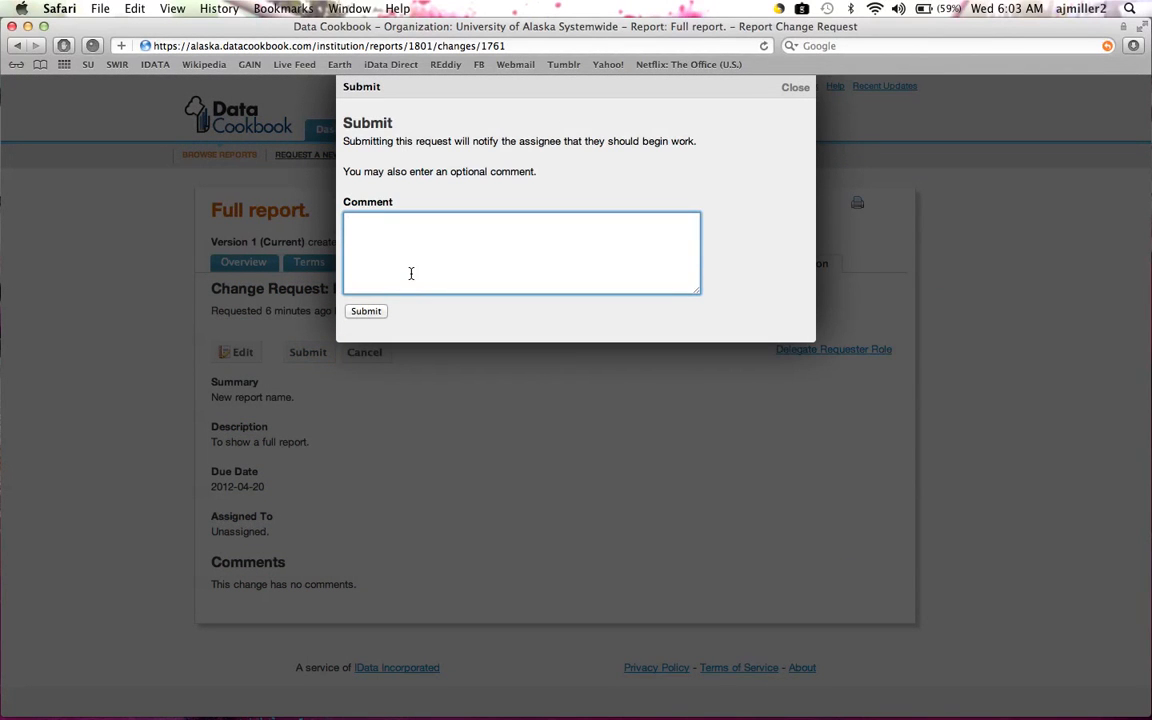
pyautogui.write('This is a comment.')
pyautogui.click(376, 313)
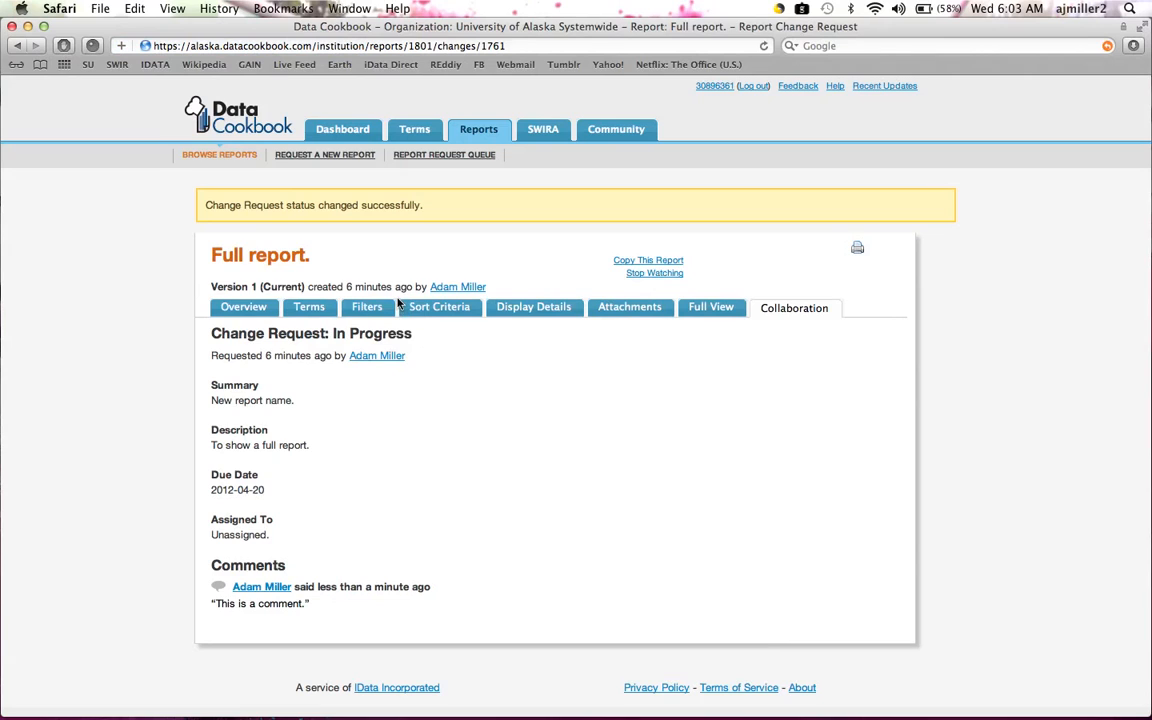
# Step: Go to the report request queue and review the listed requests with their status, priority and dates
pyautogui.press('super+Tab')
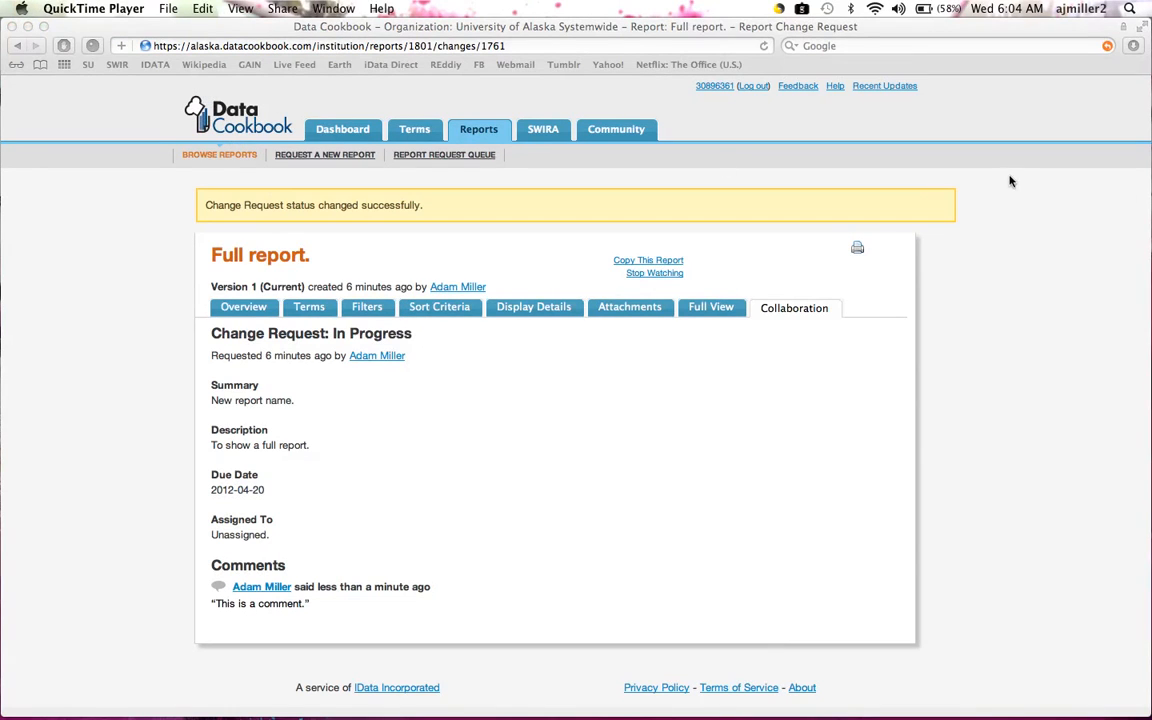
pyautogui.click(421, 160)
pyautogui.click(423, 156)
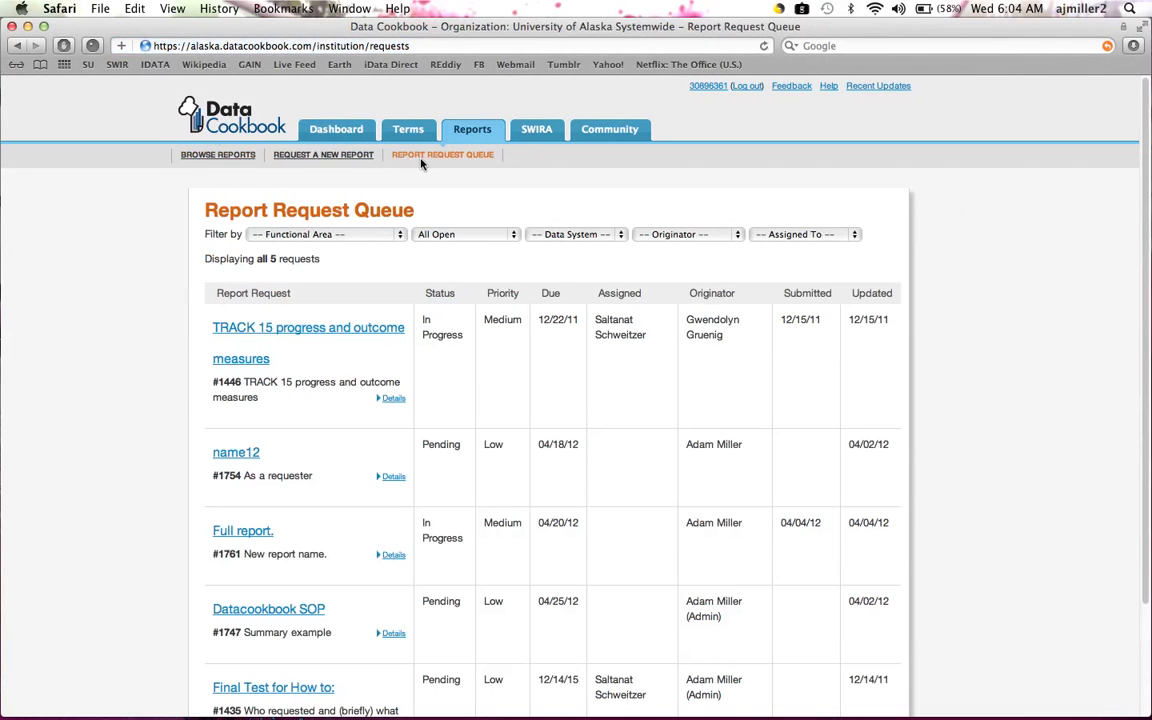
pyautogui.scroll(-2, 303, 160)
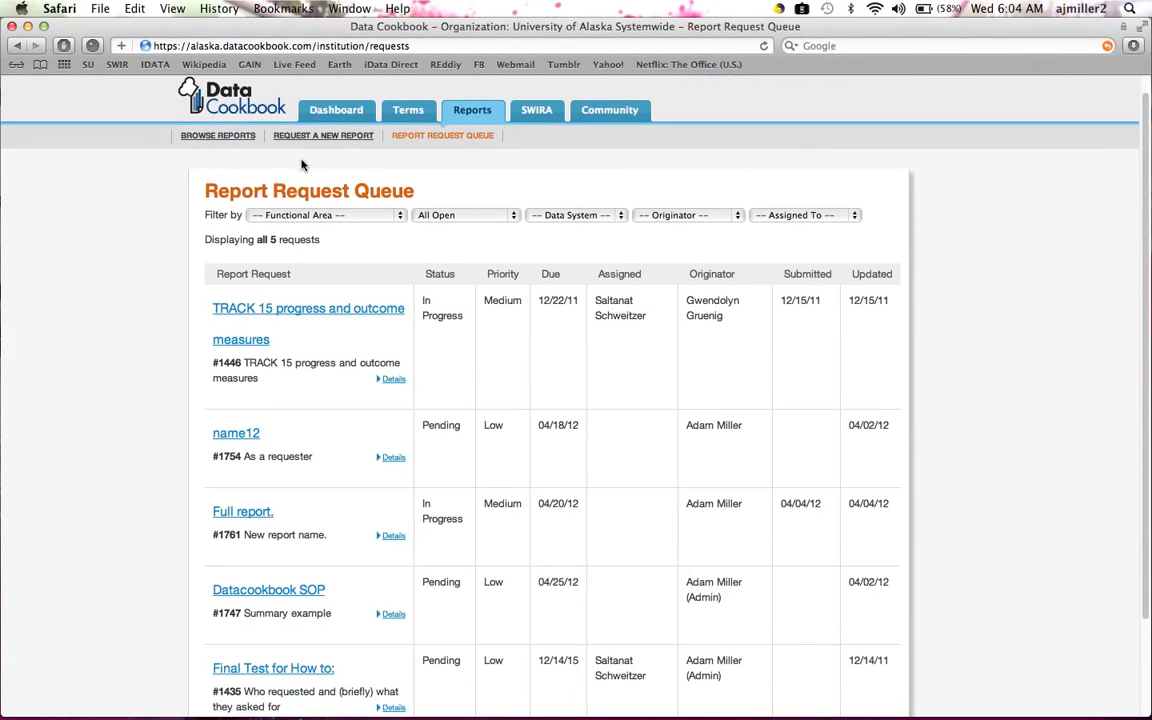
pyautogui.scroll(-2, 303, 160)
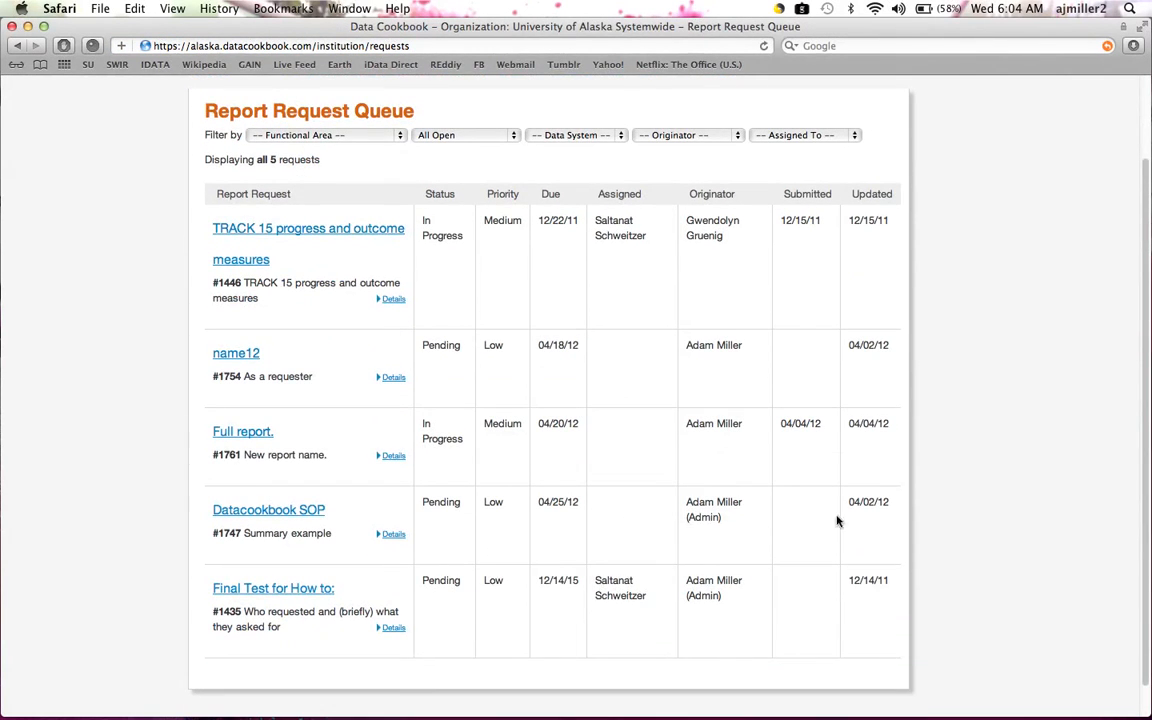